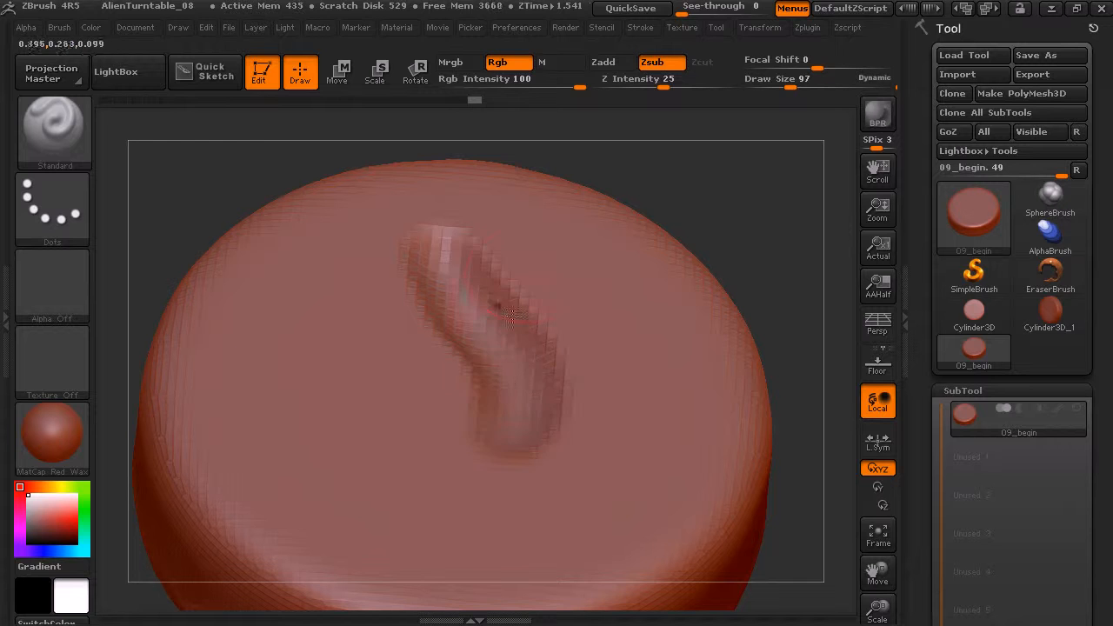
# Undo the last stroke on the disc's top face and turn off Rgb colour painting for the Standard brush.
pyautogui.hotkey('ctrl', 'z')
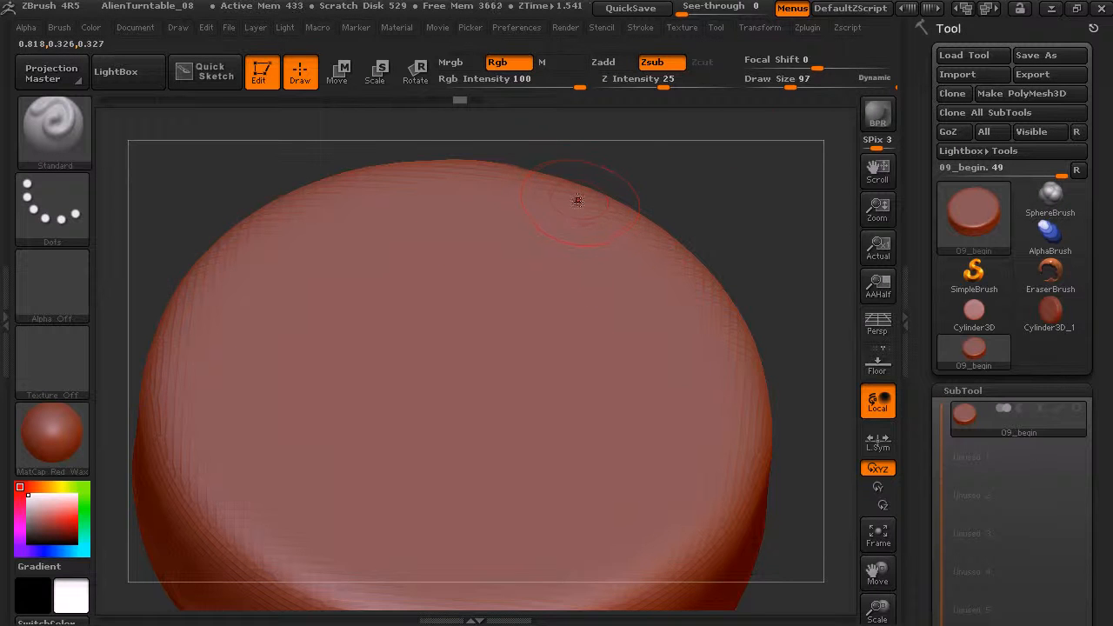
pyautogui.click(520, 66)
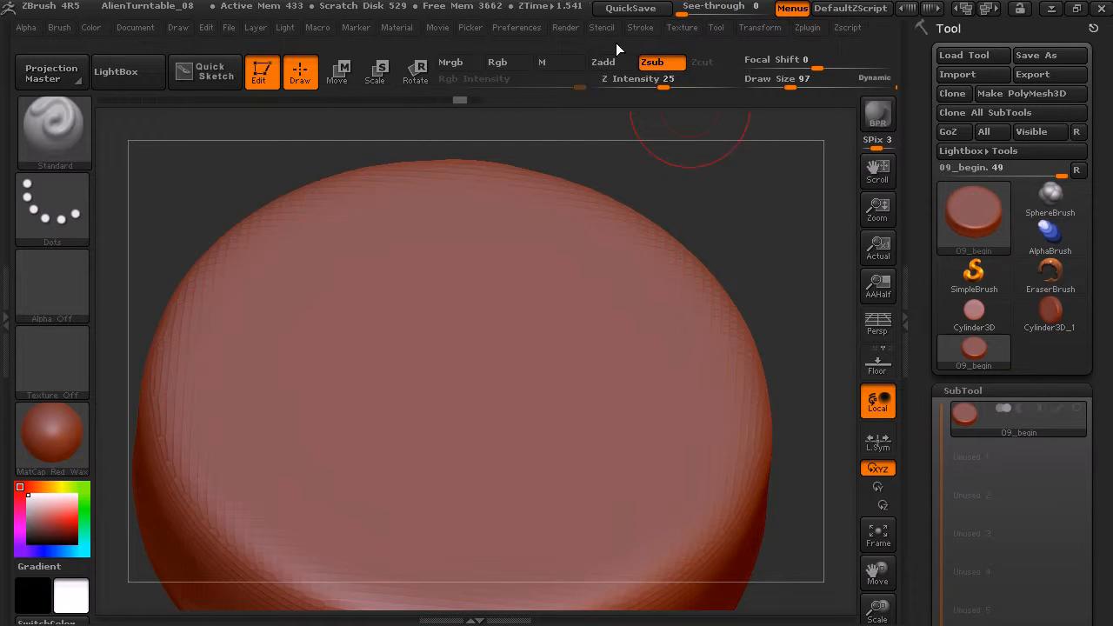
# Set the draw size to 385, carve a large test dent in the disc's top face, and undo it.
pyautogui.moveTo(714, 193); pyautogui.dragTo(713, 194)
pyautogui.moveTo(651, 129); pyautogui.dragTo(752, 140)
pyautogui.moveTo(788, 80); pyautogui.dragTo(834, 87)
pyautogui.moveTo(464, 338); pyautogui.dragTo(508, 382)
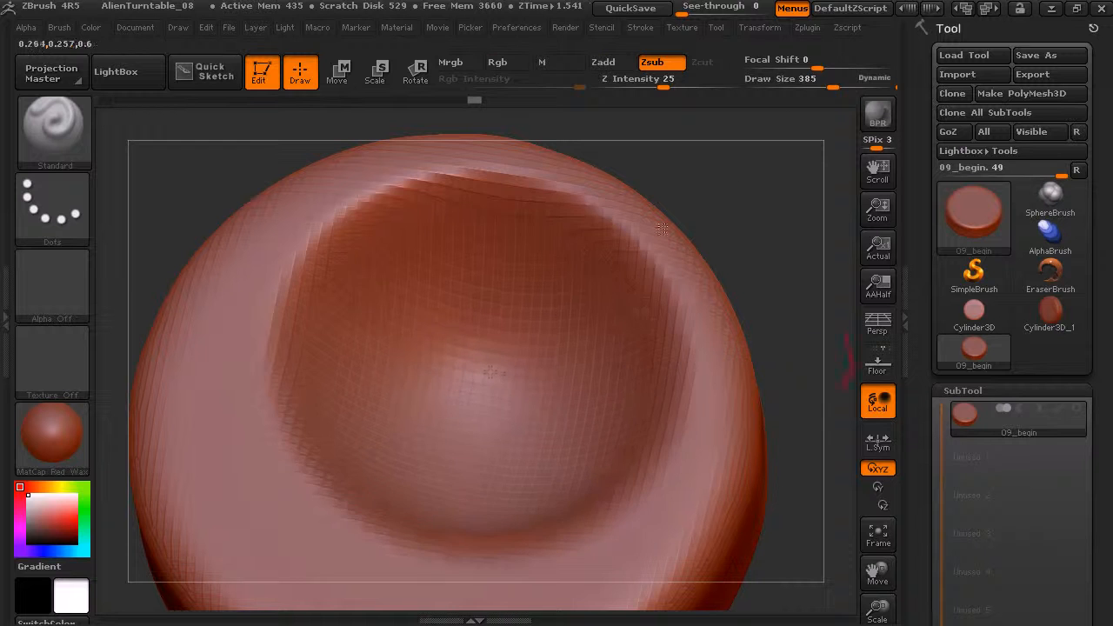
pyautogui.hotkey('ctrl', 'z')
# Set the draw size to 101, carve a test stroke across the top face, and undo it.
pyautogui.moveTo(832, 87); pyautogui.dragTo(775, 87)
pyautogui.moveTo(358, 293)
pyautogui.mouseDown()
pyautogui.moveTo(468, 409)
pyautogui.moveTo(526, 522)
pyautogui.mouseUp()
pyautogui.hotkey('ctrl', 'z')
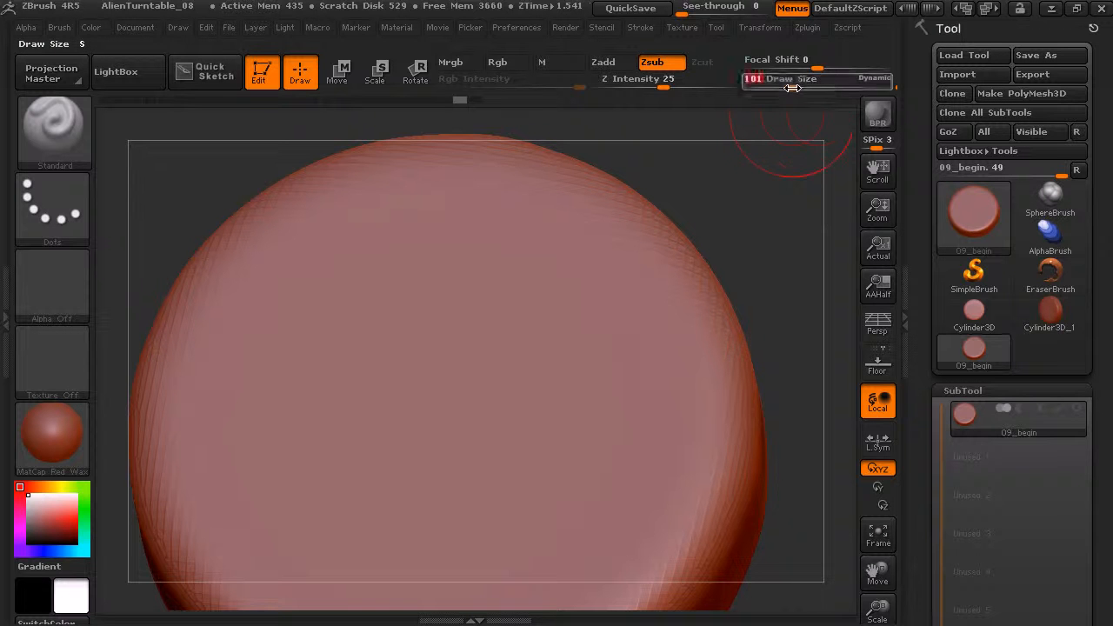
# Set the focal shift to -84, carve a hard-edged test stroke on the top face, and undo it.
pyautogui.moveTo(817, 59)
pyautogui.mouseDown()
pyautogui.moveTo(803, 59)
pyautogui.moveTo(837, 70)
pyautogui.mouseUp()
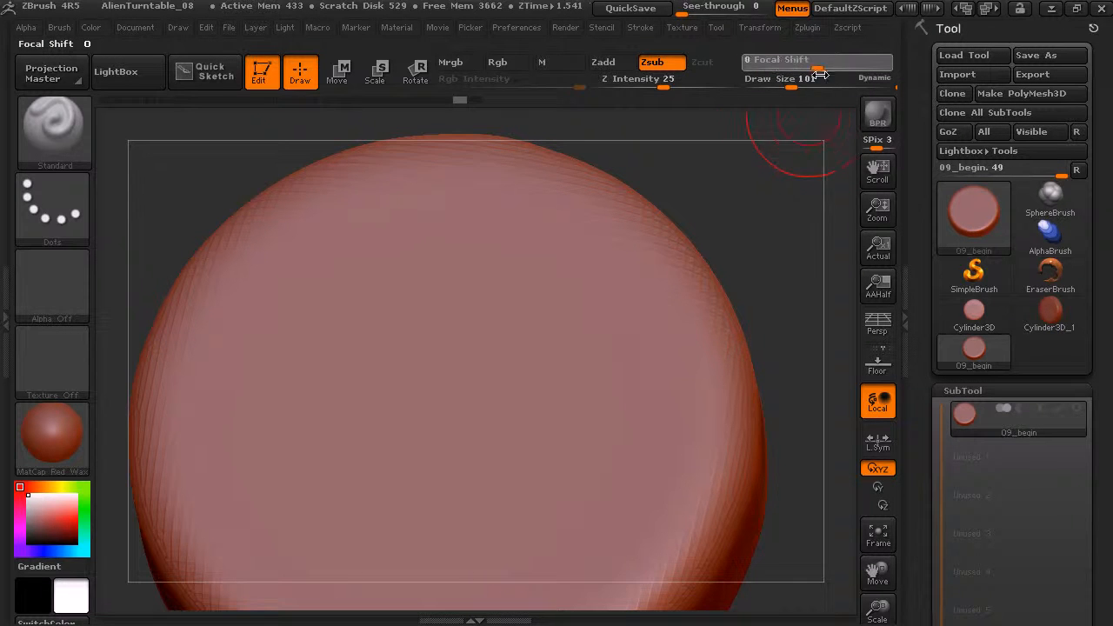
pyautogui.press('o')
pyautogui.moveTo(708, 210)
pyautogui.mouseDown()
pyautogui.moveTo(661, 209)
pyautogui.moveTo(745, 211)
pyautogui.moveTo(671, 189)
pyautogui.moveTo(651, 195)
pyautogui.mouseUp()
pyautogui.moveTo(487, 323)
pyautogui.mouseDown()
pyautogui.moveTo(539, 306)
pyautogui.moveTo(552, 383)
pyautogui.mouseUp()
pyautogui.hotkey('ctrl', 'z')
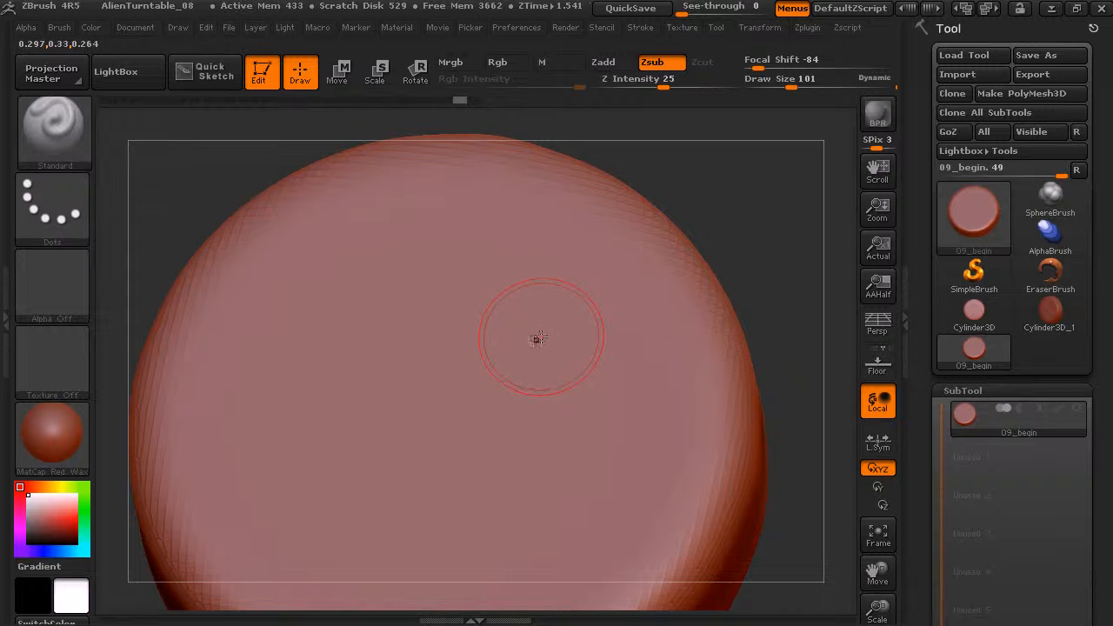
# Set the focal shift to 52, carve a soft-falloff test stroke down the top face, and undo it.
pyautogui.press('o')
pyautogui.moveTo(544, 331); pyautogui.dragTo(643, 335)
pyautogui.moveTo(470, 259)
pyautogui.mouseDown()
pyautogui.moveTo(577, 363)
pyautogui.moveTo(509, 426)
pyautogui.moveTo(457, 448)
pyautogui.mouseUp()
pyautogui.press('ctrl')
pyautogui.hotkey('ctrl', 'z')
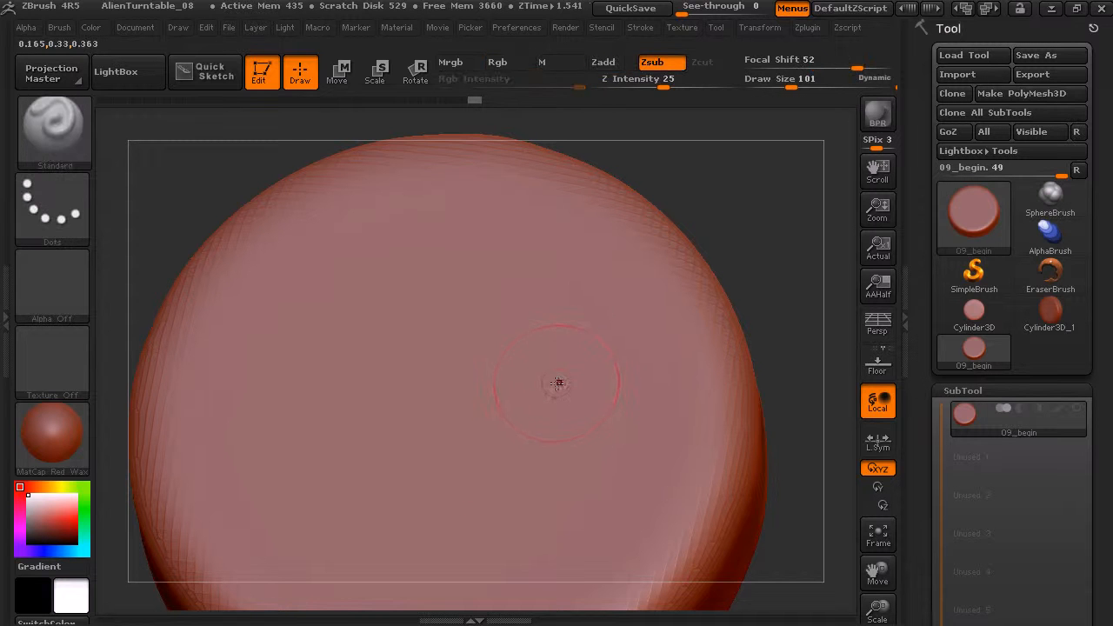
# Set the brush's draw size to 122 and its focal shift to 3.
pyautogui.press('s')
pyautogui.moveTo(556, 375); pyautogui.dragTo(579, 375)
pyautogui.moveTo(856, 68); pyautogui.dragTo(821, 69)
pyautogui.press('space')
pyautogui.moveTo(624, 277); pyautogui.dragTo(602, 269)
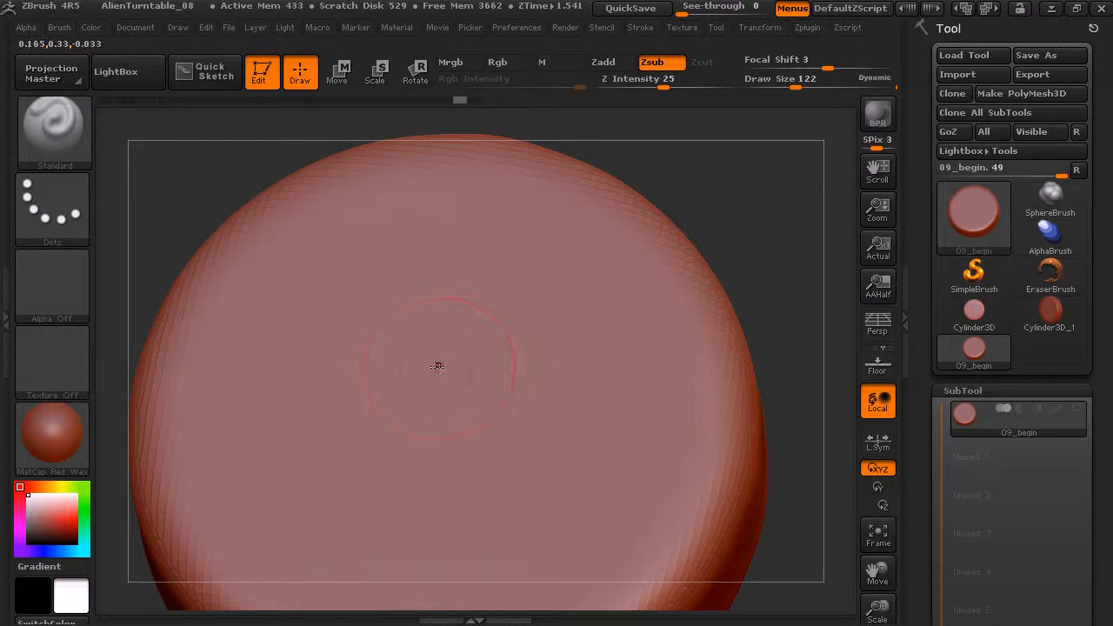
# Carve curved test grooves into the disc's top face at close and distant zoom levels, and undo them.
pyautogui.moveTo(353, 273)
pyautogui.mouseDown()
pyautogui.moveTo(422, 298)
pyautogui.moveTo(556, 304)
pyautogui.mouseUp()
pyautogui.hotkey('ctrl', 'z')
pyautogui.click(421, 265)
pyautogui.moveTo(420, 265)
pyautogui.mouseDown()
pyautogui.moveTo(609, 335)
pyautogui.moveTo(587, 435)
pyautogui.mouseUp()
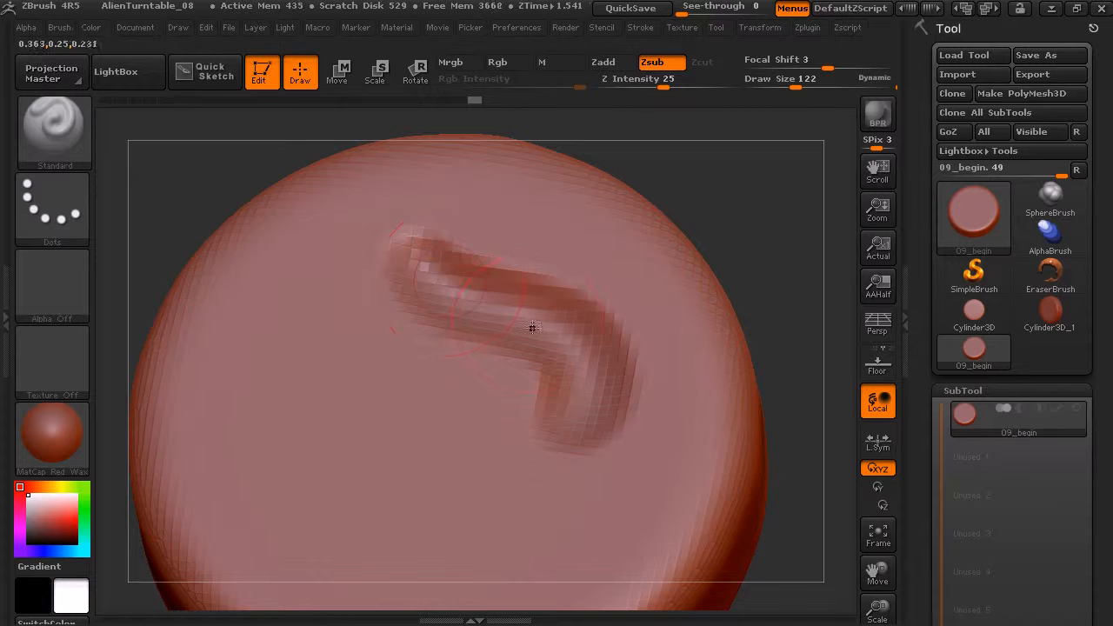
pyautogui.keyDown('alt'); pyautogui.moveTo(780, 249); pyautogui.dragTo(649, 169); pyautogui.keyUp('alt')
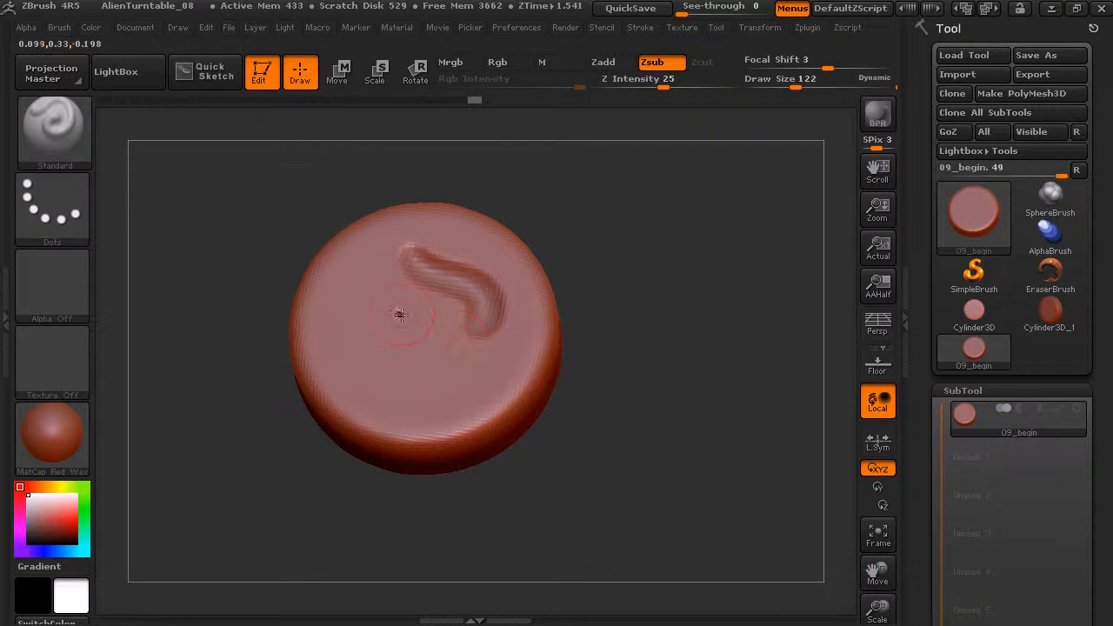
pyautogui.moveTo(377, 279); pyautogui.dragTo(466, 370)
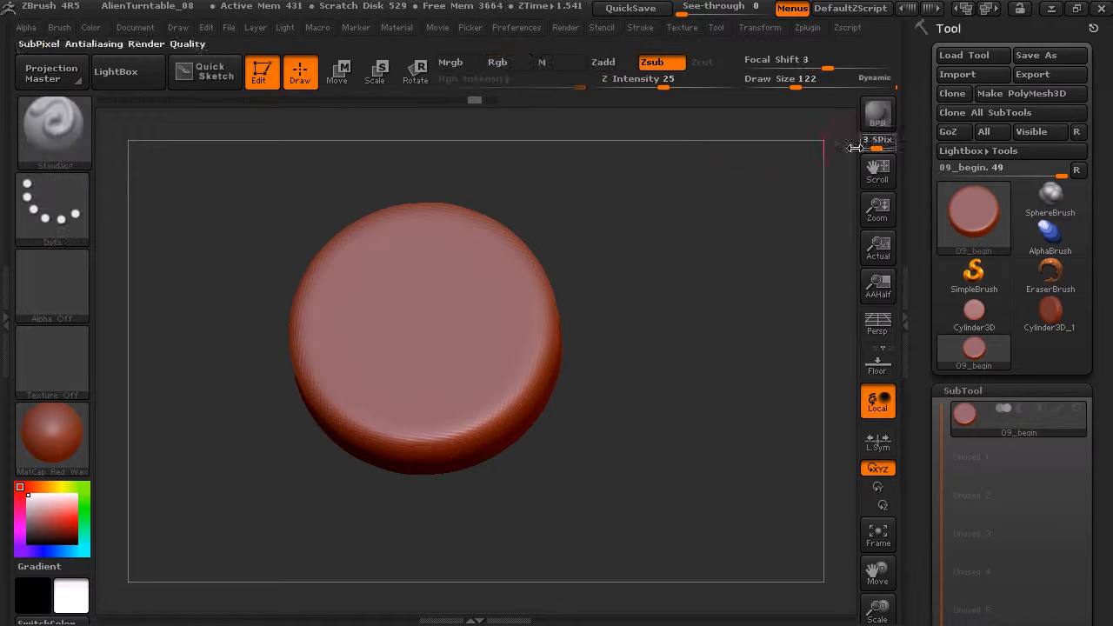
# Set the draw size to 53 and carve a narrow curved groove on the top face at close zoom.
pyautogui.press('f')
pyautogui.keyDown('alt'); pyautogui.moveTo(716, 243); pyautogui.dragTo(766, 220); pyautogui.keyUp('alt')
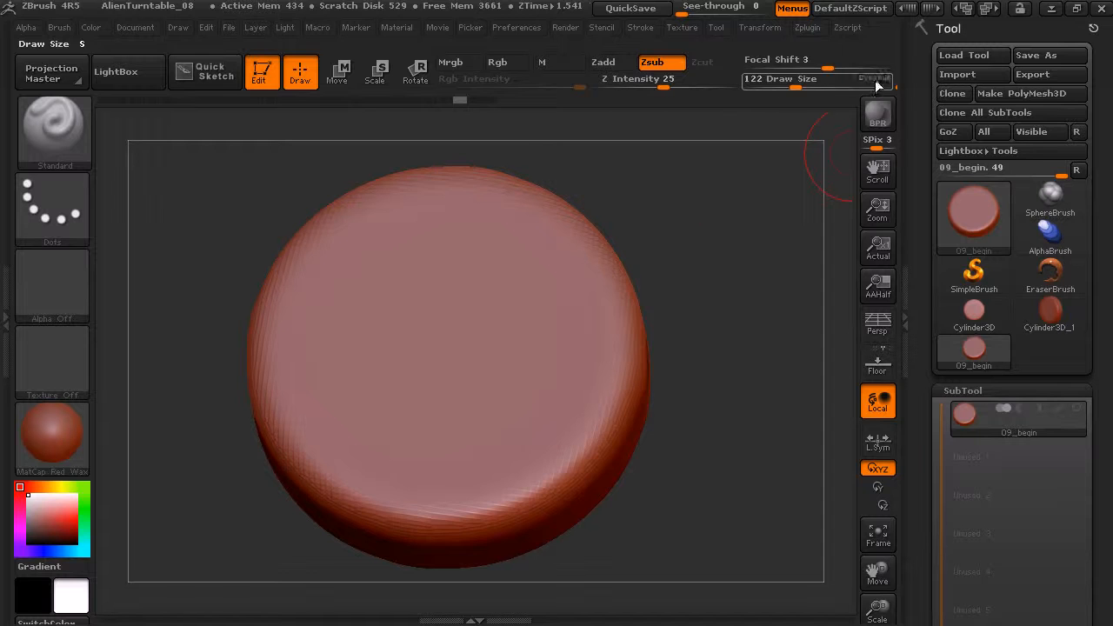
pyautogui.keyDown('alt'); pyautogui.moveTo(696, 226); pyautogui.dragTo(707, 200); pyautogui.keyUp('alt')
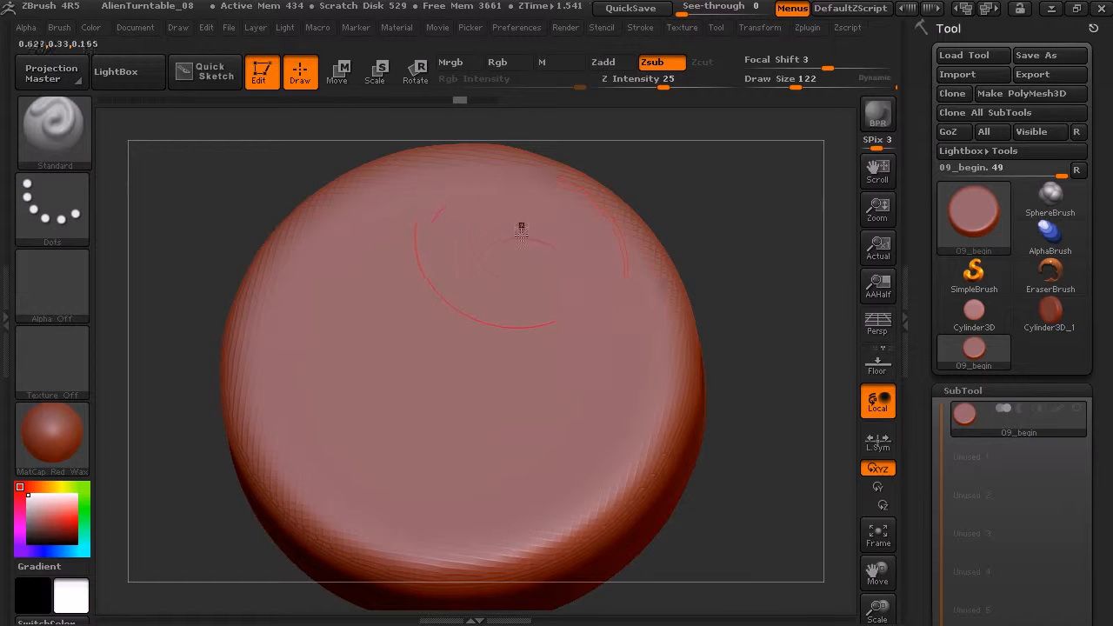
pyautogui.press('s')
pyautogui.moveTo(530, 293); pyautogui.dragTo(496, 292)
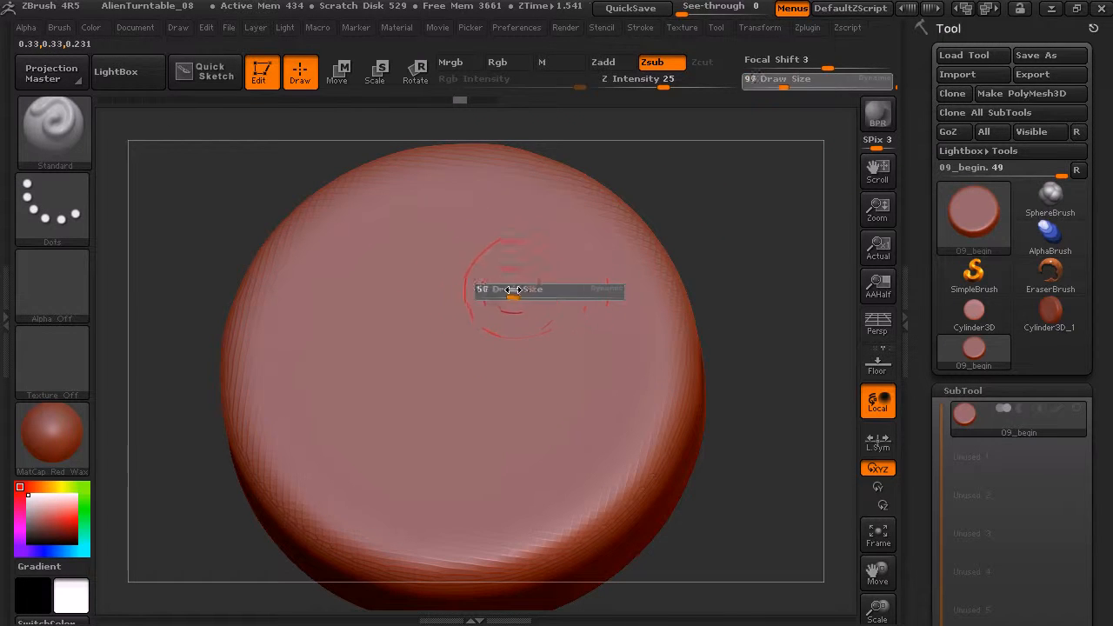
pyautogui.moveTo(421, 219)
pyautogui.mouseDown()
pyautogui.moveTo(529, 301)
pyautogui.moveTo(574, 359)
pyautogui.mouseUp()
# Carve a comparison groove on the top face at distant zoom with the same draw size, and undo both grooves.
pyautogui.keyDown('alt'); pyautogui.moveTo(752, 265); pyautogui.dragTo(641, 201); pyautogui.keyUp('alt')
pyautogui.moveTo(423, 298)
pyautogui.mouseDown()
pyautogui.moveTo(394, 259)
pyautogui.moveTo(489, 346)
pyautogui.mouseUp()
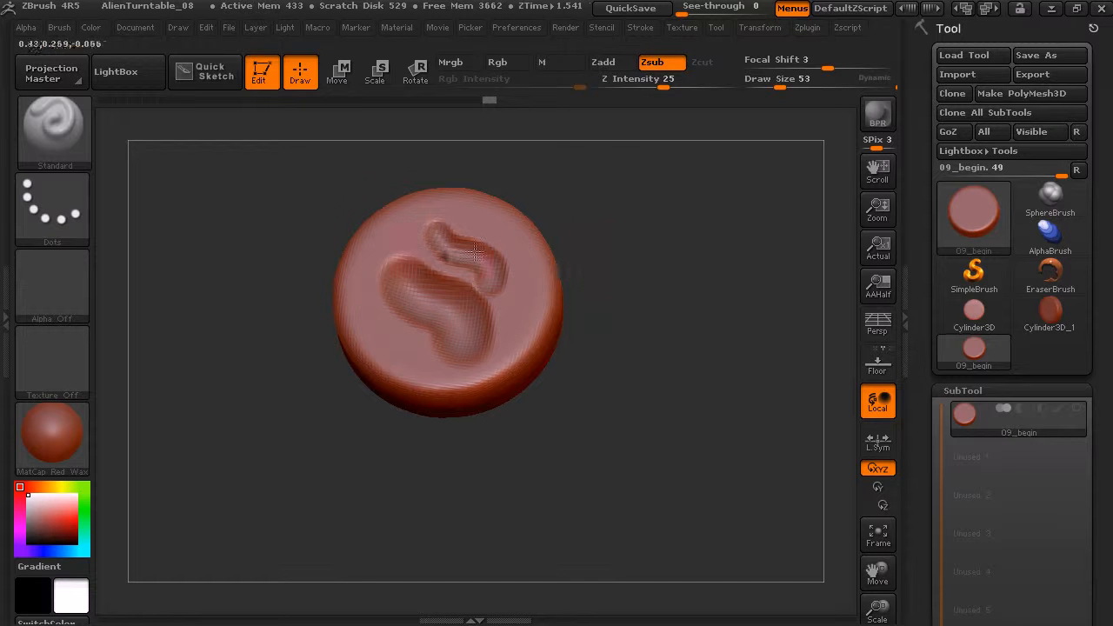
pyautogui.hotkey('ctrl', 'z')
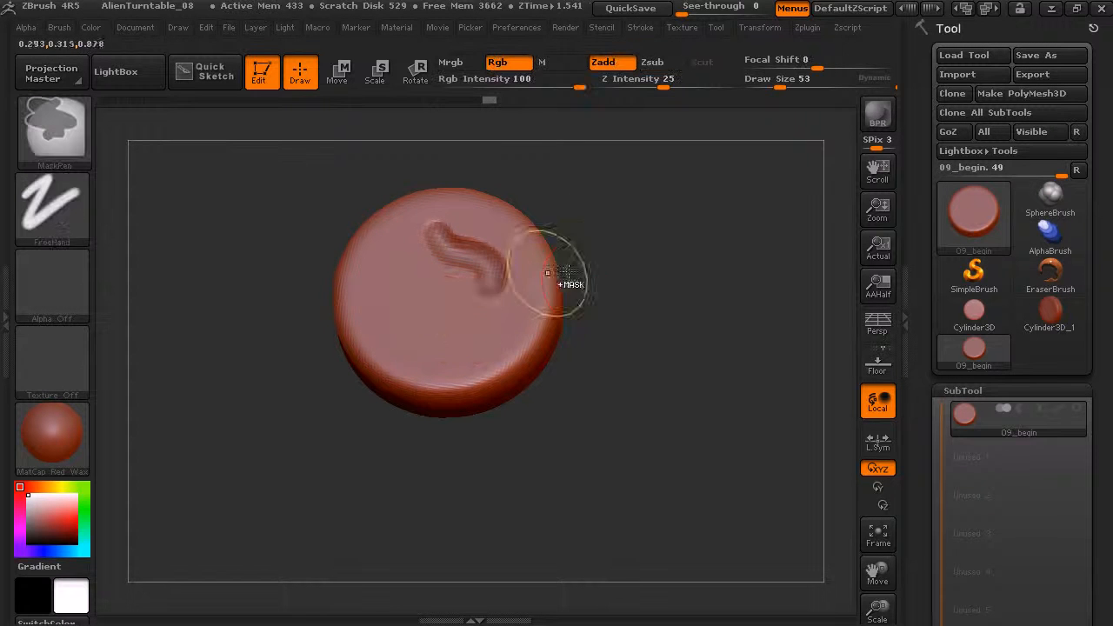
pyautogui.hotkey('ctrl', 'z')
# Choose the Move brush from the sculpting brushes, filtered to those starting with M.
pyautogui.moveTo(657, 278); pyautogui.dragTo(725, 243)
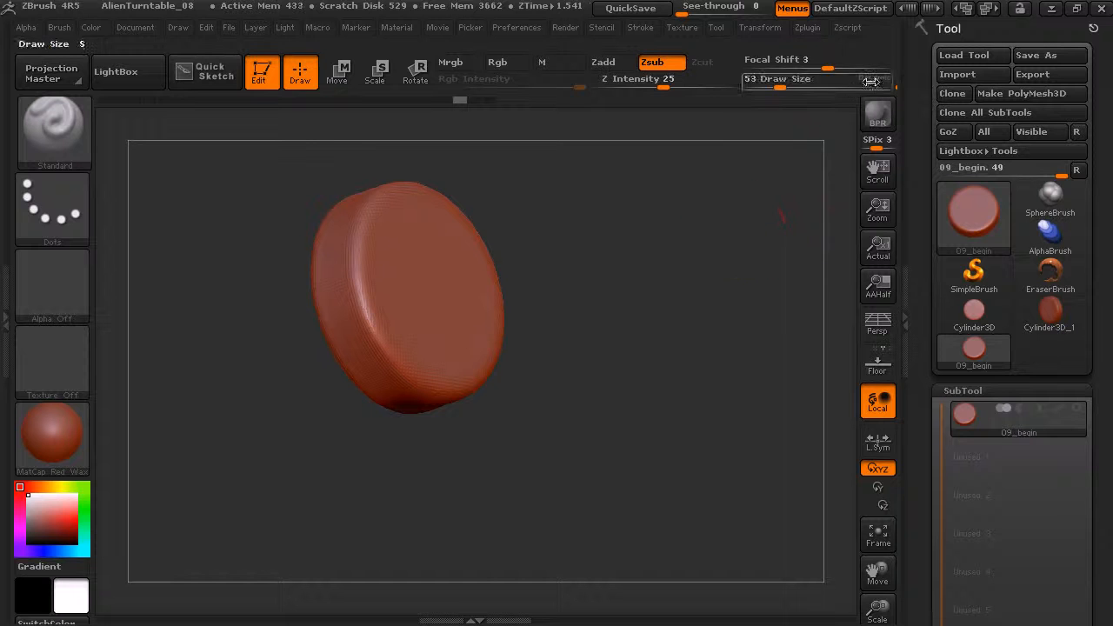
pyautogui.moveTo(660, 271); pyautogui.dragTo(704, 220)
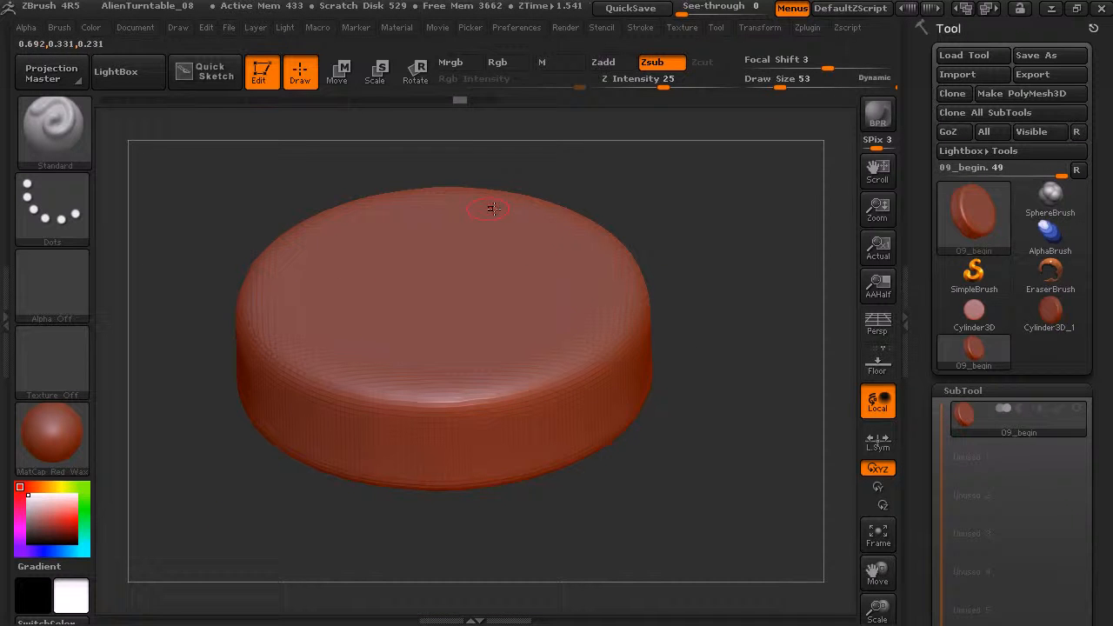
pyautogui.click(52, 130)
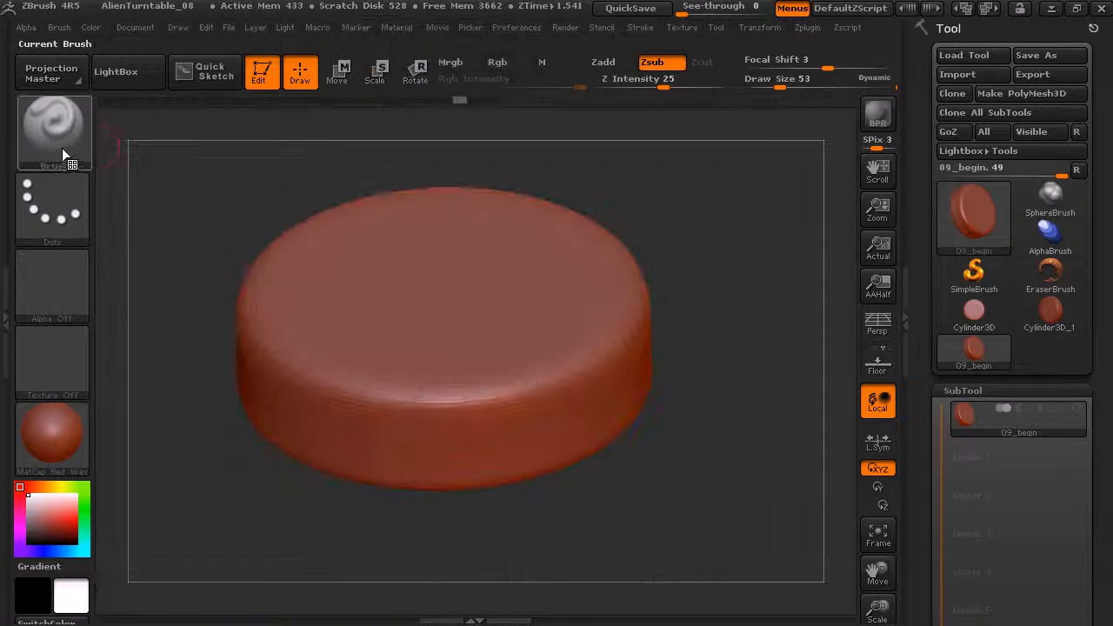
pyautogui.click(61, 149)
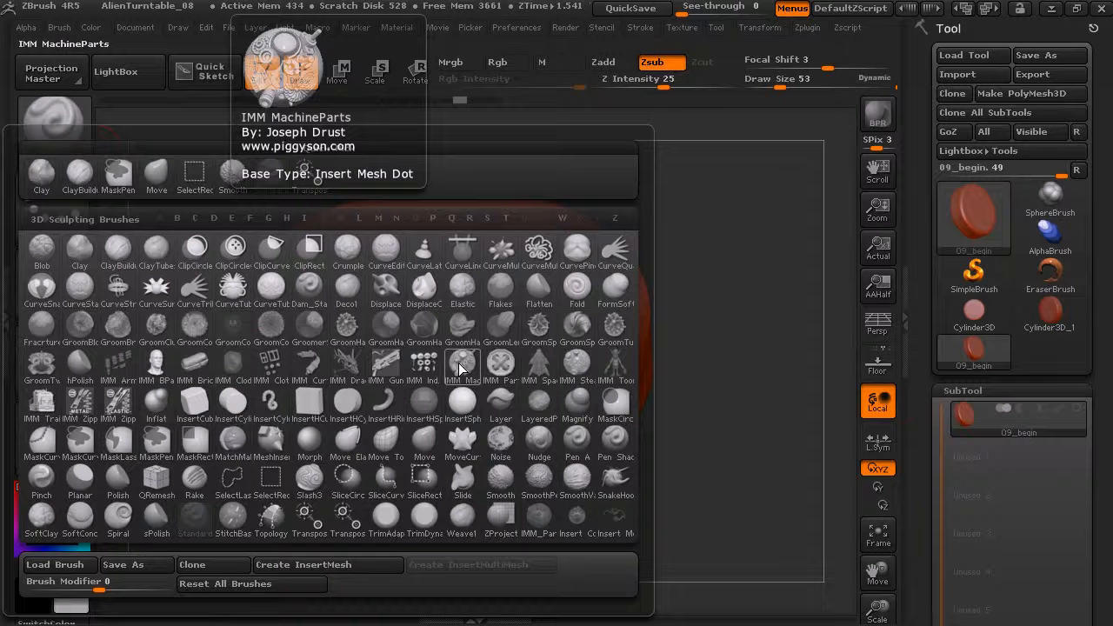
pyautogui.press('m')
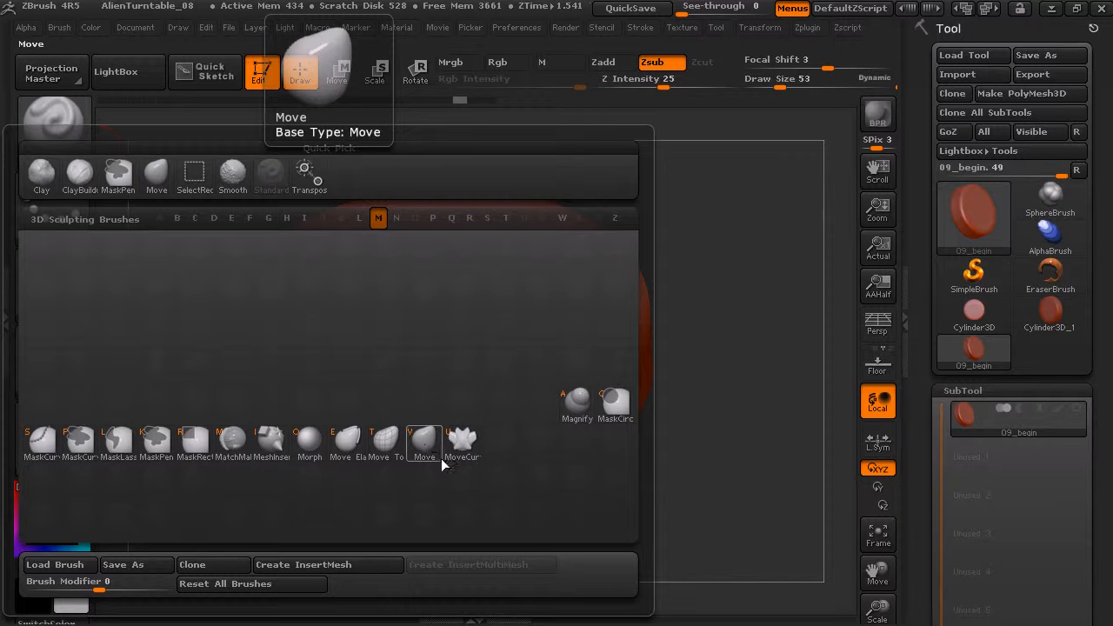
pyautogui.click(423, 441)
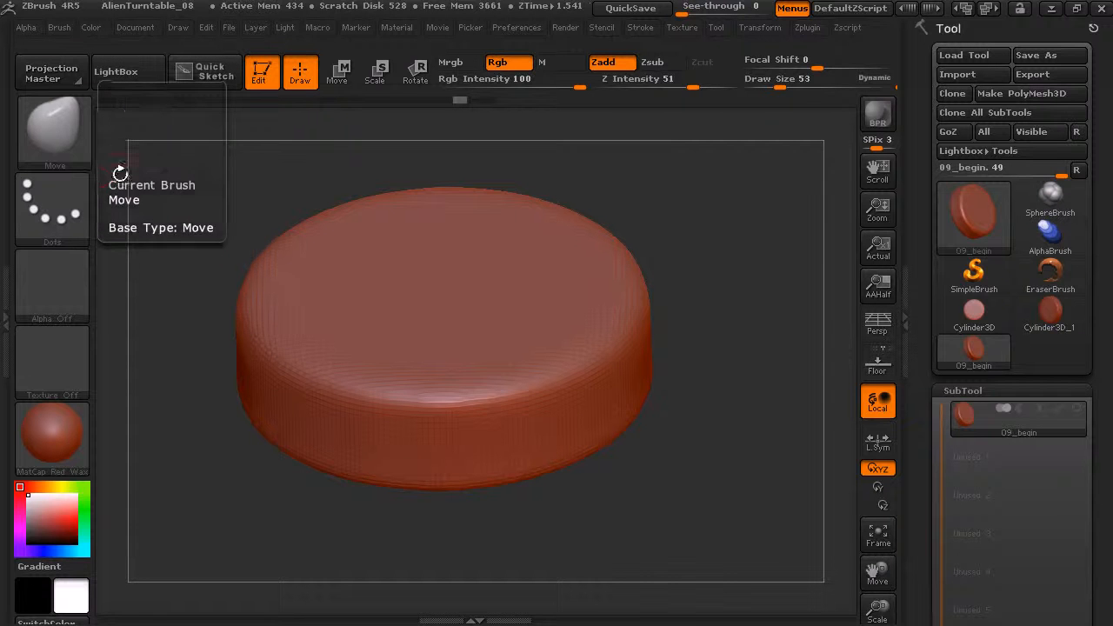
# Reselect the Move brush through its letter code in the brush palette.
pyautogui.press('b')
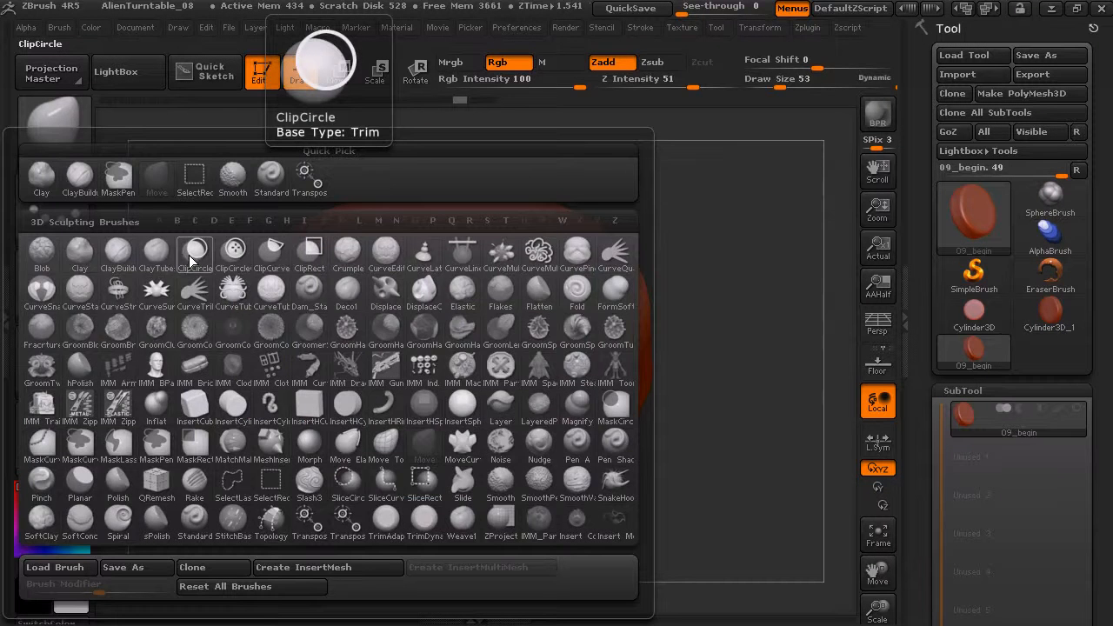
pyautogui.press('m')
pyautogui.press('v')
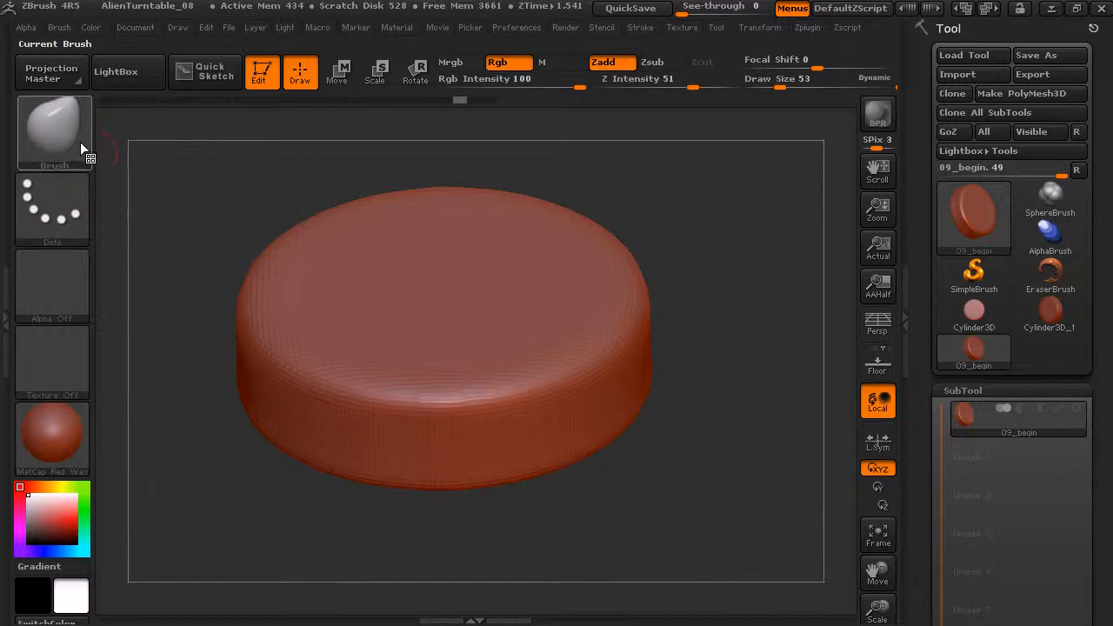
# Switch to the Standard brush and return to the Move brush.
pyautogui.press('b')
pyautogui.press('s')
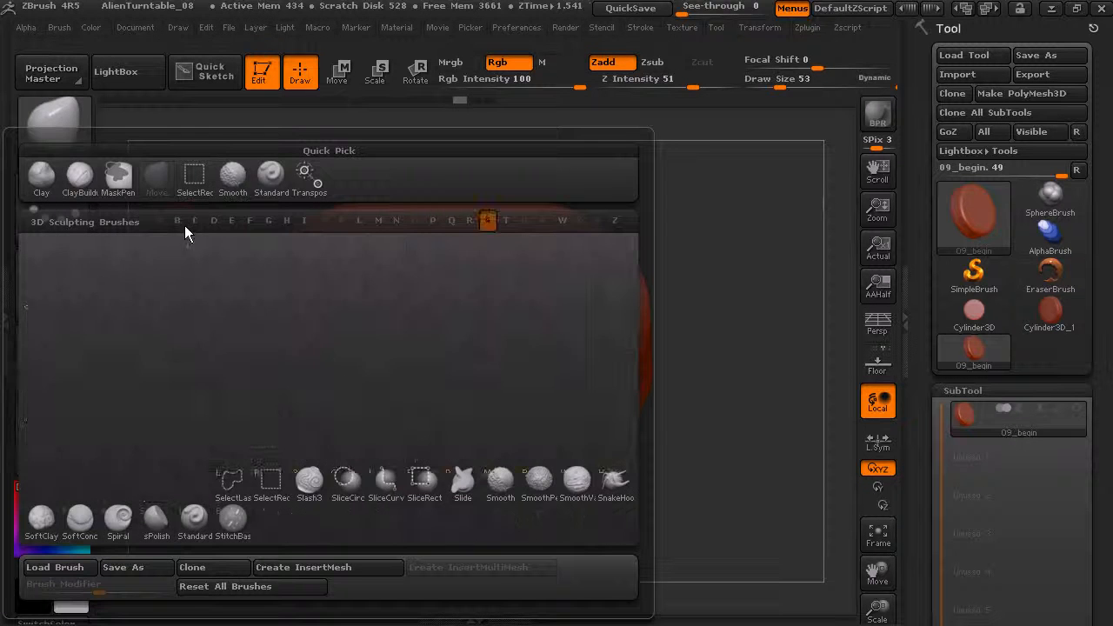
pyautogui.press('t')
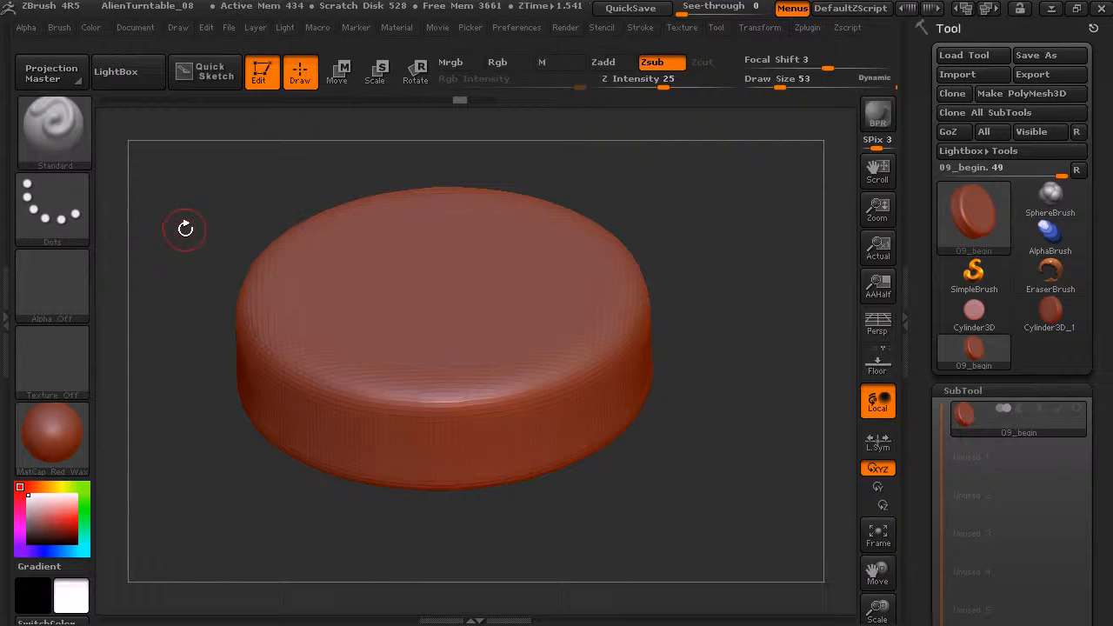
pyautogui.click(70, 139)
pyautogui.press('m')
pyautogui.press('v')
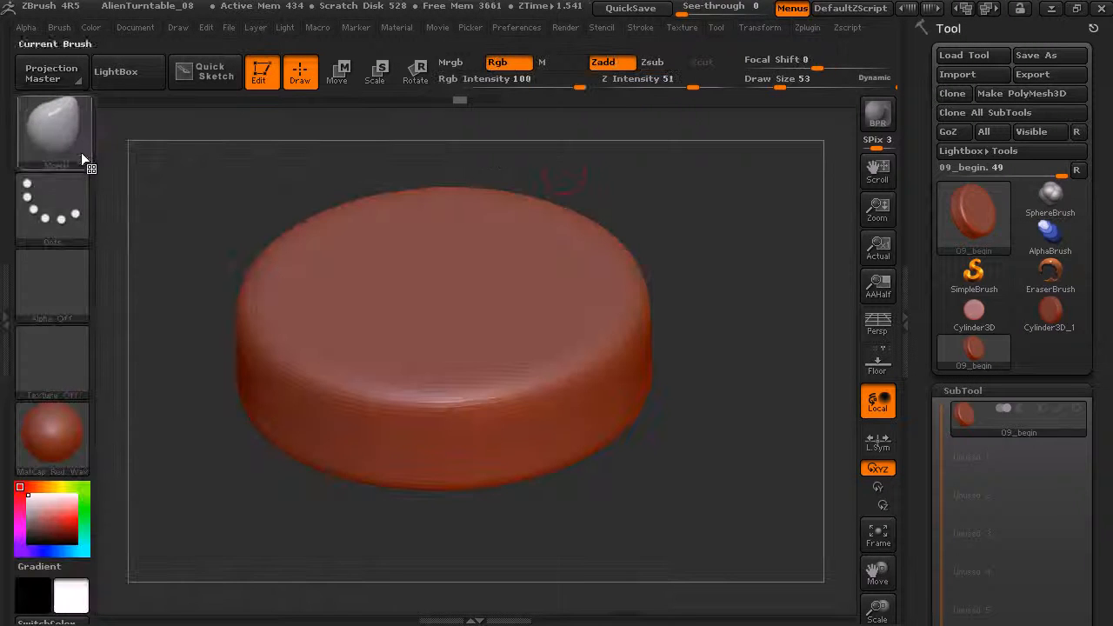
# Set the Move brush's draw size to 155 and pull up a tall peak with a lower shoulder on the disc's top.
pyautogui.moveTo(670, 215); pyautogui.dragTo(720, 269)
pyautogui.moveTo(780, 84); pyautogui.dragTo(802, 86)
pyautogui.moveTo(749, 213); pyautogui.dragTo(666, 181)
pyautogui.moveTo(364, 296); pyautogui.dragTo(365, 207)
pyautogui.moveTo(325, 286)
pyautogui.mouseDown()
pyautogui.moveTo(327, 257)
pyautogui.moveTo(396, 239)
pyautogui.mouseUp()
pyautogui.moveTo(429, 296); pyautogui.dragTo(437, 256)
pyautogui.moveTo(461, 301); pyautogui.dragTo(458, 278)
# Raise a lower hill on the rear of the disc opposite the tall peak and adjust the peak's slopes.
pyautogui.moveTo(583, 221); pyautogui.dragTo(596, 254)
pyautogui.moveTo(565, 317)
pyautogui.mouseDown()
pyautogui.moveTo(575, 296)
pyautogui.moveTo(595, 311)
pyautogui.mouseUp()
pyautogui.moveTo(595, 244)
pyautogui.mouseDown()
pyautogui.moveTo(583, 202)
pyautogui.moveTo(564, 199)
pyautogui.mouseUp()
pyautogui.moveTo(455, 291)
pyautogui.mouseDown()
pyautogui.moveTo(440, 242)
pyautogui.moveTo(410, 230)
pyautogui.mouseUp()
pyautogui.moveTo(515, 237); pyautogui.dragTo(557, 224)
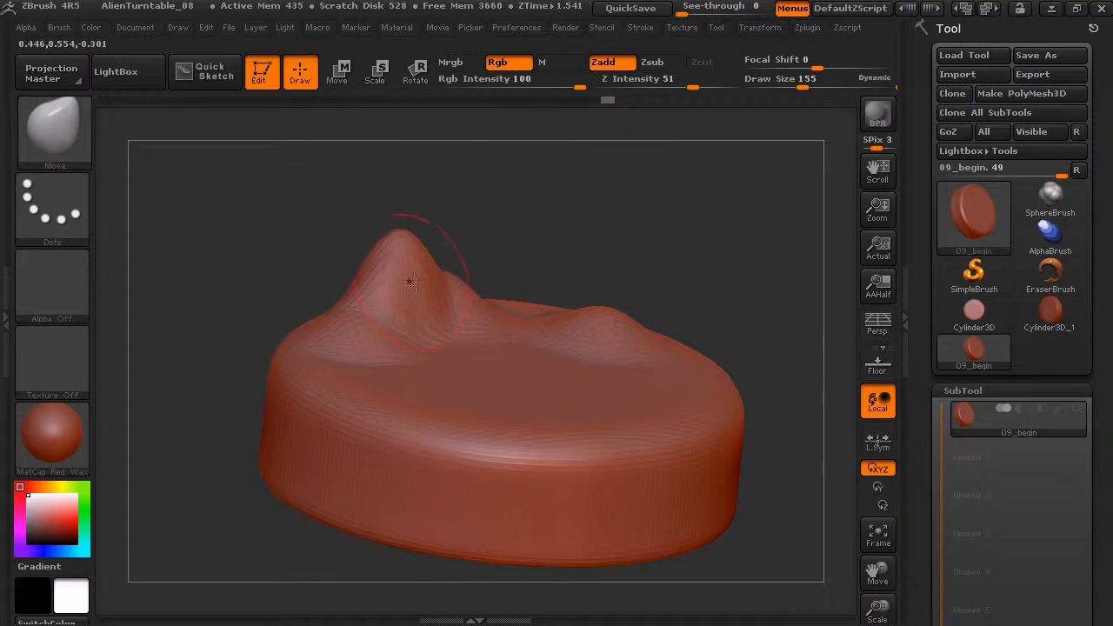
pyautogui.moveTo(626, 250); pyautogui.dragTo(641, 264)
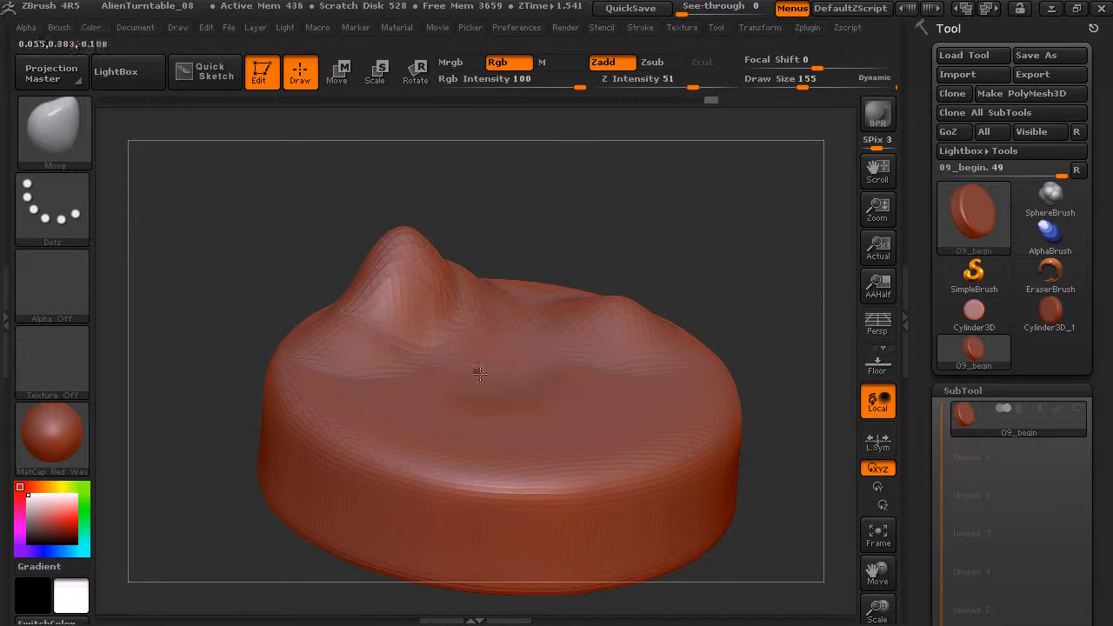
# Pull up an uneven ridge across the front half of the disc's top face.
pyautogui.moveTo(578, 388)
pyautogui.mouseDown()
pyautogui.moveTo(511, 415)
pyautogui.moveTo(493, 383)
pyautogui.moveTo(603, 386)
pyautogui.mouseUp()
pyautogui.moveTo(712, 270); pyautogui.dragTo(591, 413)
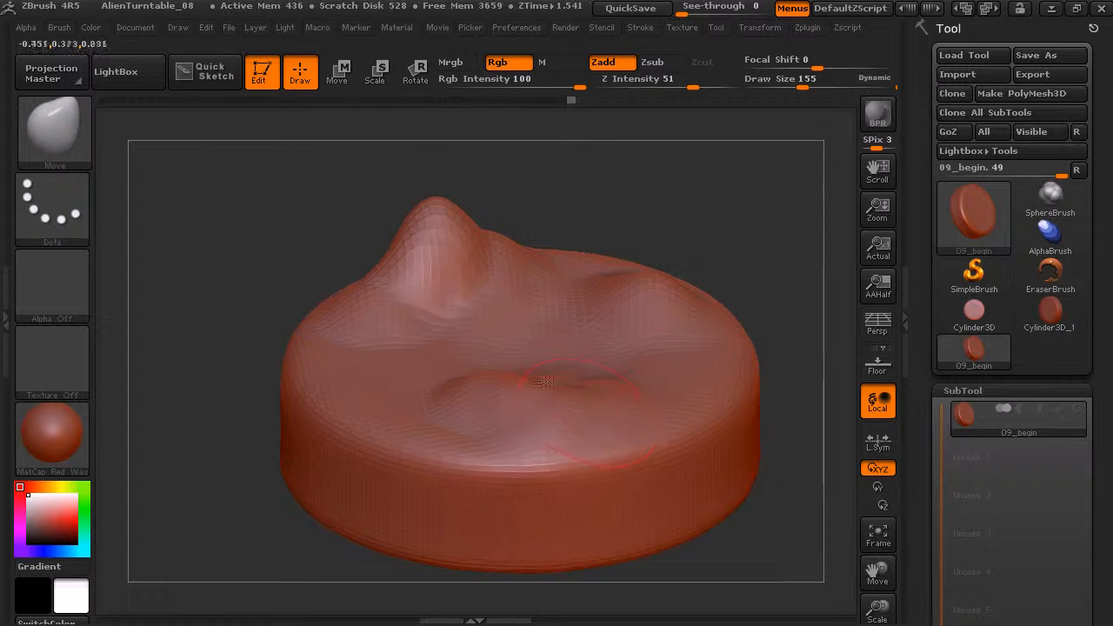
pyautogui.moveTo(659, 202)
pyautogui.mouseDown()
pyautogui.moveTo(490, 350)
pyautogui.moveTo(534, 342)
pyautogui.mouseUp()
pyautogui.moveTo(684, 193); pyautogui.dragTo(748, 178)
pyautogui.moveTo(467, 351); pyautogui.dragTo(473, 340)
pyautogui.moveTo(710, 209)
pyautogui.mouseDown()
pyautogui.moveTo(776, 177)
pyautogui.moveTo(504, 375)
pyautogui.mouseUp()
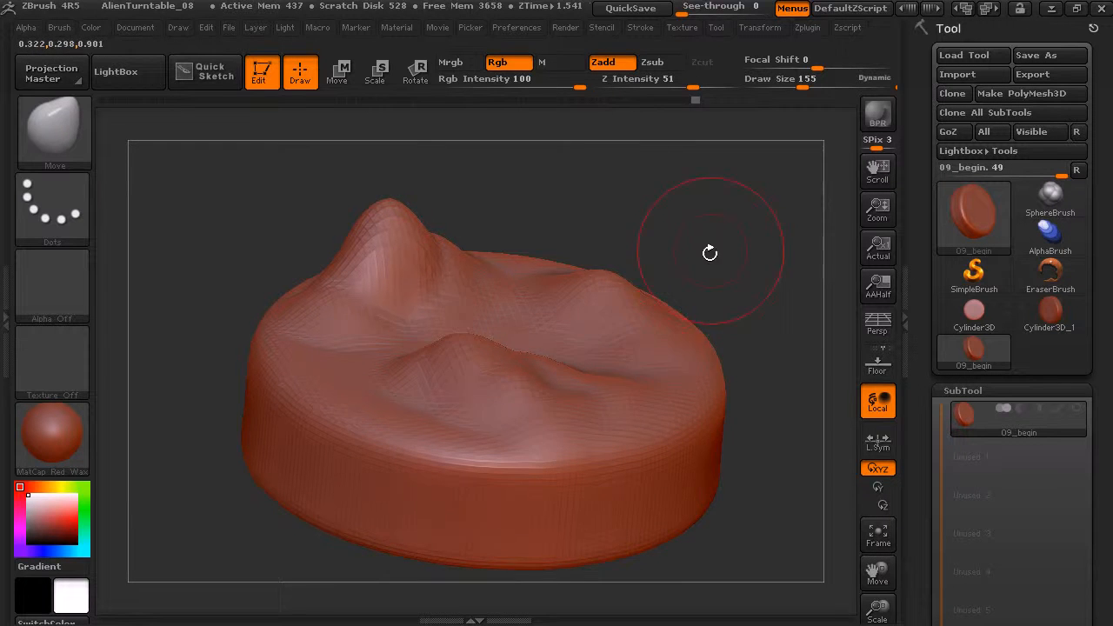
# Refine the rear hill and the ground near the disc's edge, and subdivide the mesh.
pyautogui.moveTo(698, 263); pyautogui.dragTo(677, 240)
pyautogui.moveTo(589, 298); pyautogui.dragTo(590, 305)
pyautogui.moveTo(337, 355); pyautogui.dragTo(337, 370)
pyautogui.moveTo(679, 211)
pyautogui.mouseDown()
pyautogui.moveTo(688, 261)
pyautogui.moveTo(652, 268)
pyautogui.mouseUp()
pyautogui.hotkey('ctrl', 'd')
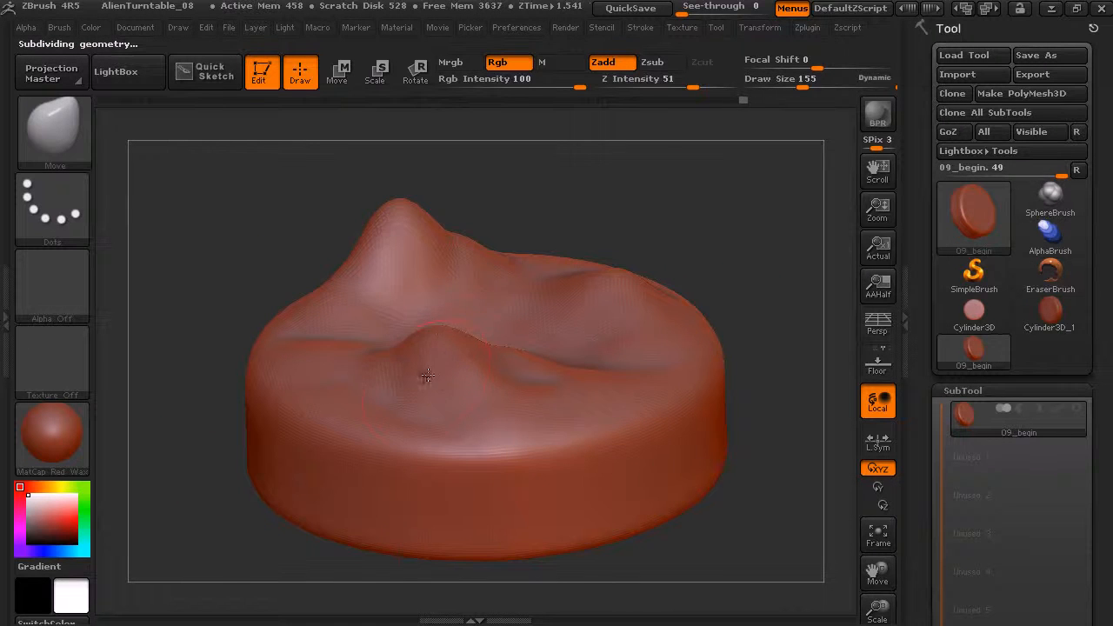
# Reshape the end of the front ridge and the rear hill with the Move brush.
pyautogui.moveTo(534, 388); pyautogui.dragTo(563, 383)
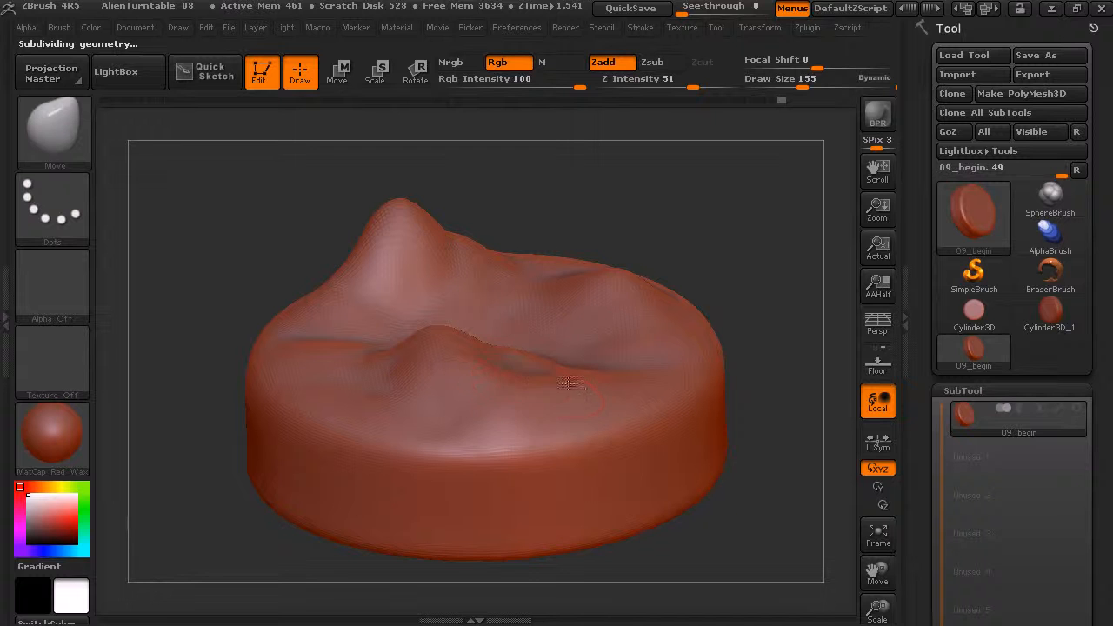
pyautogui.moveTo(704, 272); pyautogui.dragTo(748, 264)
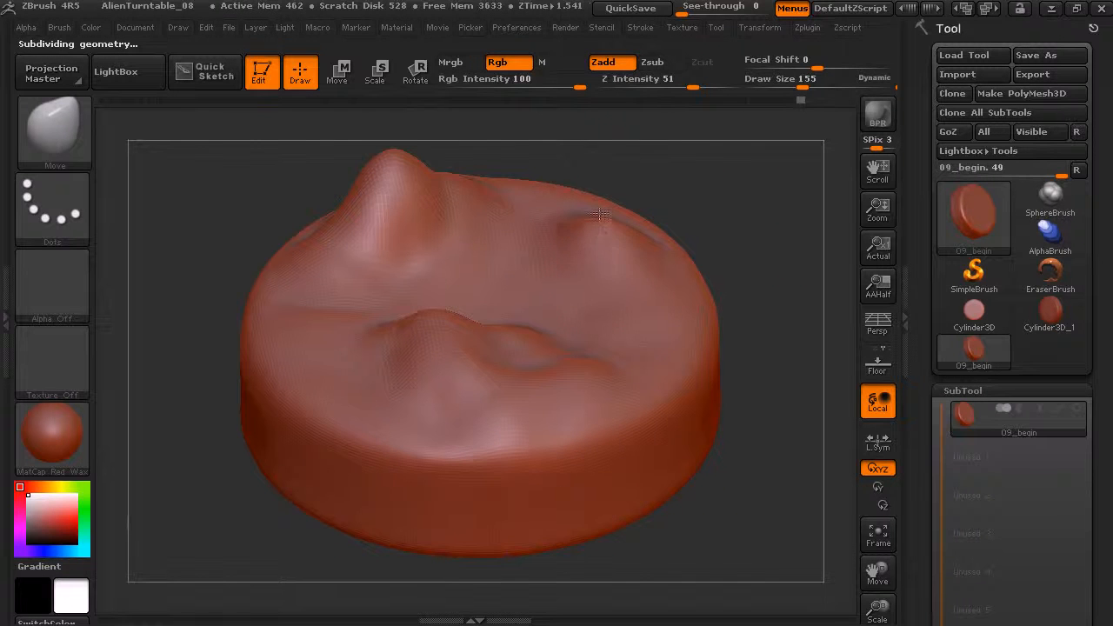
pyautogui.moveTo(611, 216); pyautogui.dragTo(585, 229)
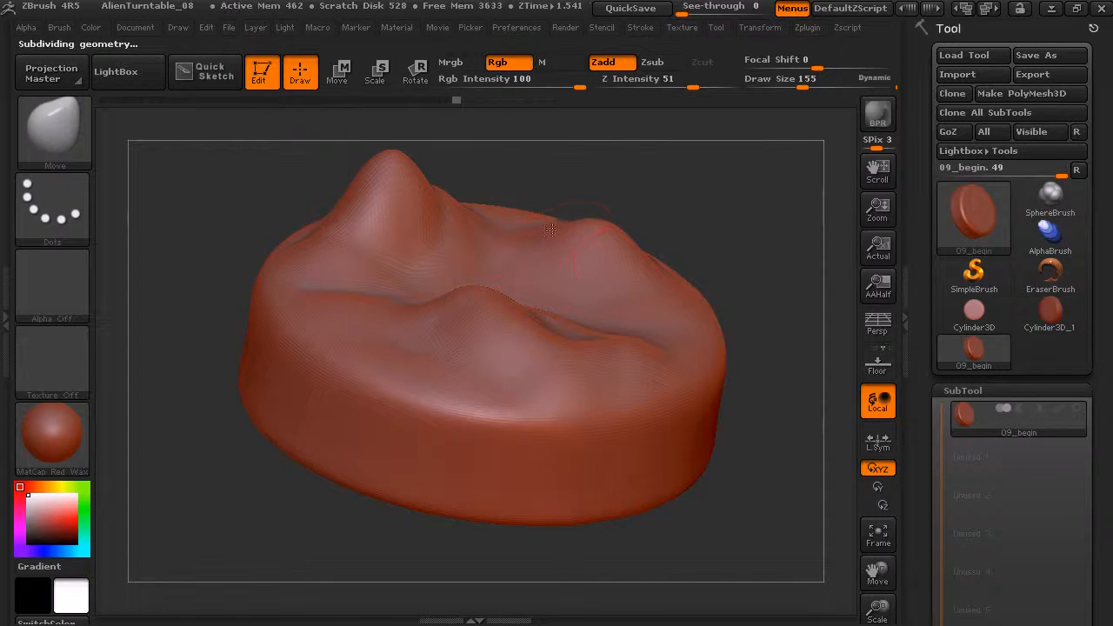
# Adjust the crest and outer slope of the rear hill with the Move brush.
pyautogui.moveTo(651, 228); pyautogui.dragTo(672, 202)
pyautogui.keyDown('alt'); pyautogui.moveTo(672, 187); pyautogui.dragTo(749, 244); pyautogui.keyUp('alt')
pyautogui.moveTo(608, 214)
pyautogui.mouseDown()
pyautogui.moveTo(632, 214)
pyautogui.moveTo(639, 196)
pyautogui.mouseUp()
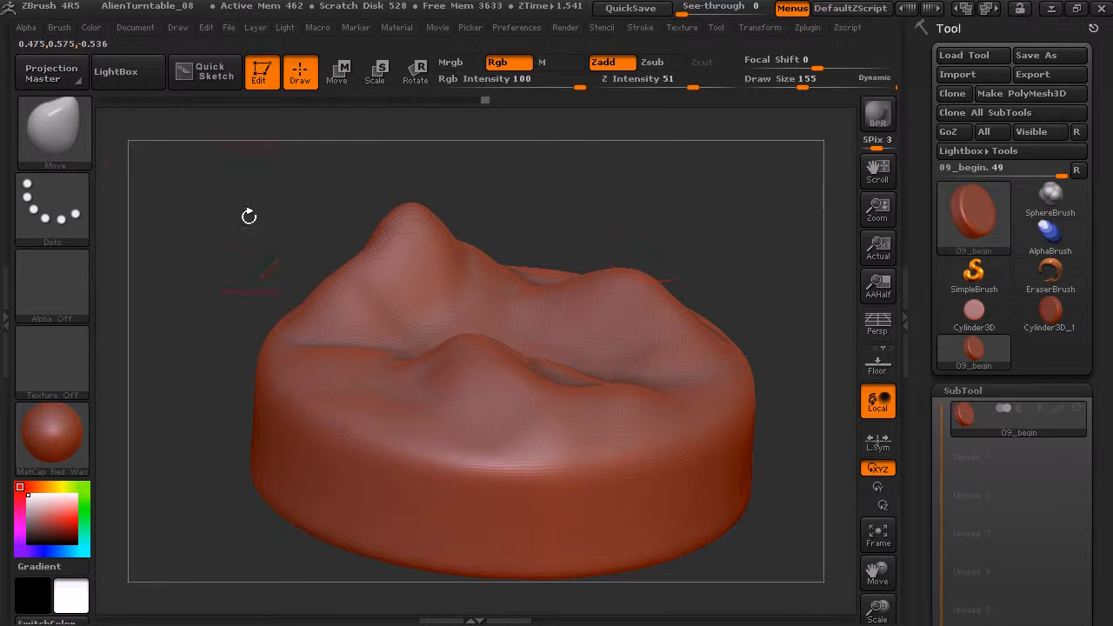
# Switch to the Standard brush, undo a trial stroke on the front slope, and set the brush to Zadd.
pyautogui.press('b')
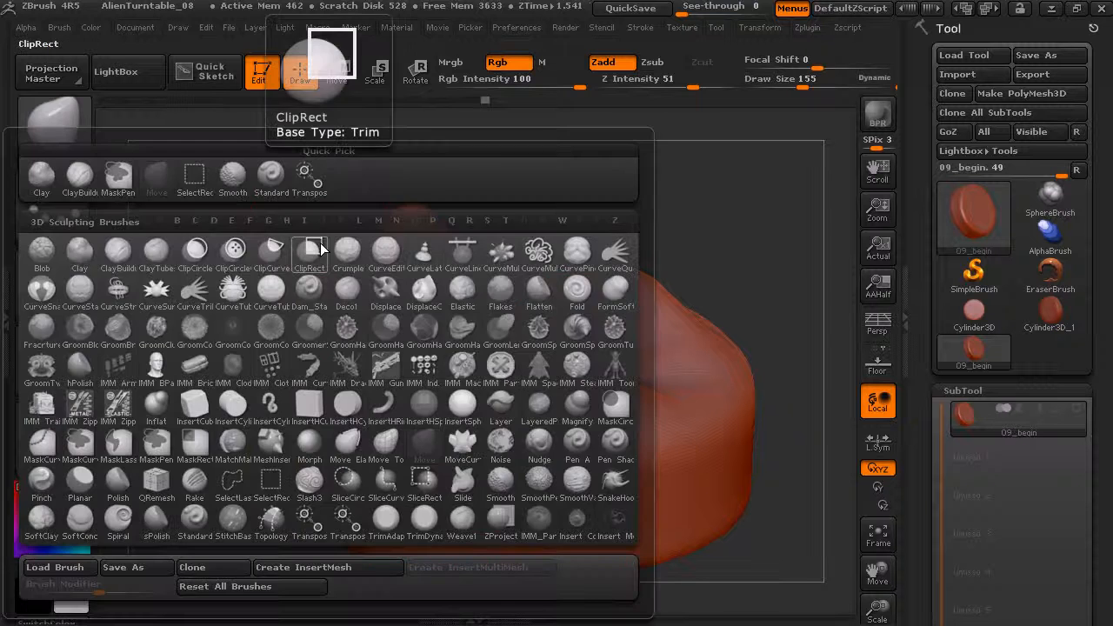
pyautogui.press('s')
pyautogui.press('t')
pyautogui.moveTo(575, 423); pyautogui.dragTo(487, 385)
pyautogui.hotkey('ctrl', 'z')
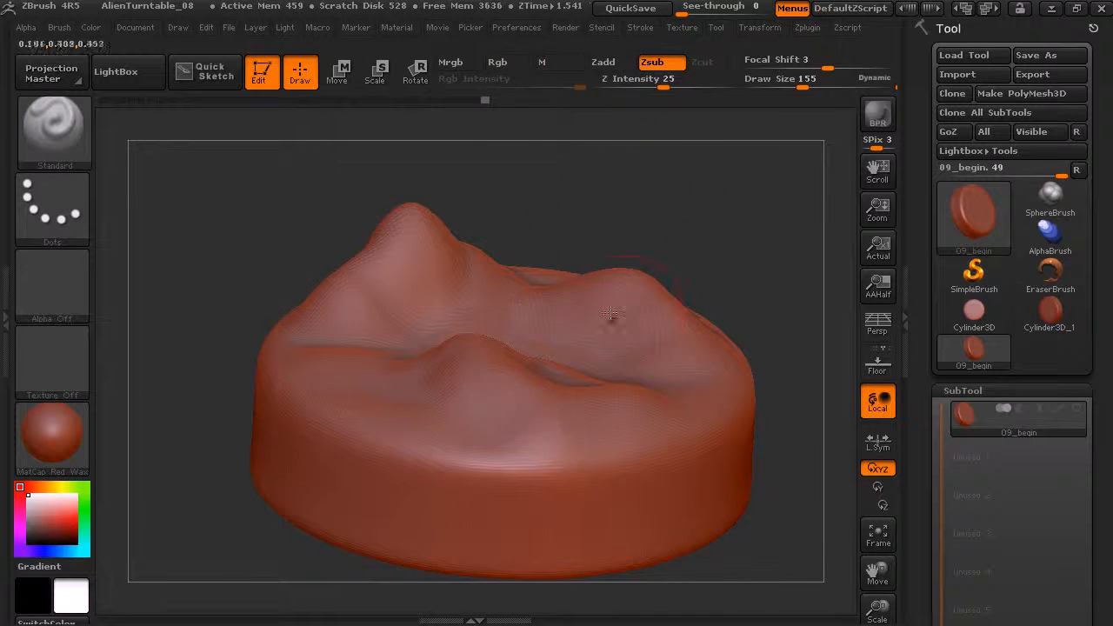
pyautogui.click(627, 66)
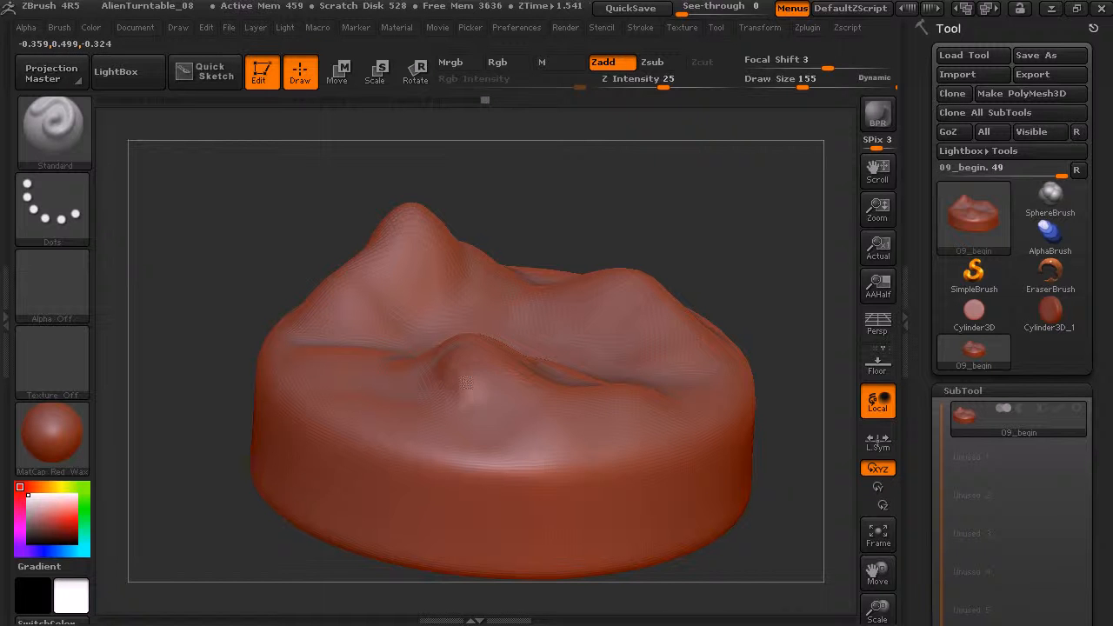
# Undo a test stroke on the front hill and set the Standard brush's Z Intensity to 6.
pyautogui.moveTo(464, 376); pyautogui.dragTo(528, 437)
pyautogui.hotkey('ctrl', 'z')
pyautogui.moveTo(696, 193)
pyautogui.mouseDown()
pyautogui.moveTo(714, 171)
pyautogui.moveTo(668, 199)
pyautogui.moveTo(705, 179)
pyautogui.moveTo(683, 178)
pyautogui.moveTo(653, 157)
pyautogui.moveTo(661, 148)
pyautogui.mouseUp()
pyautogui.press('ctrl')
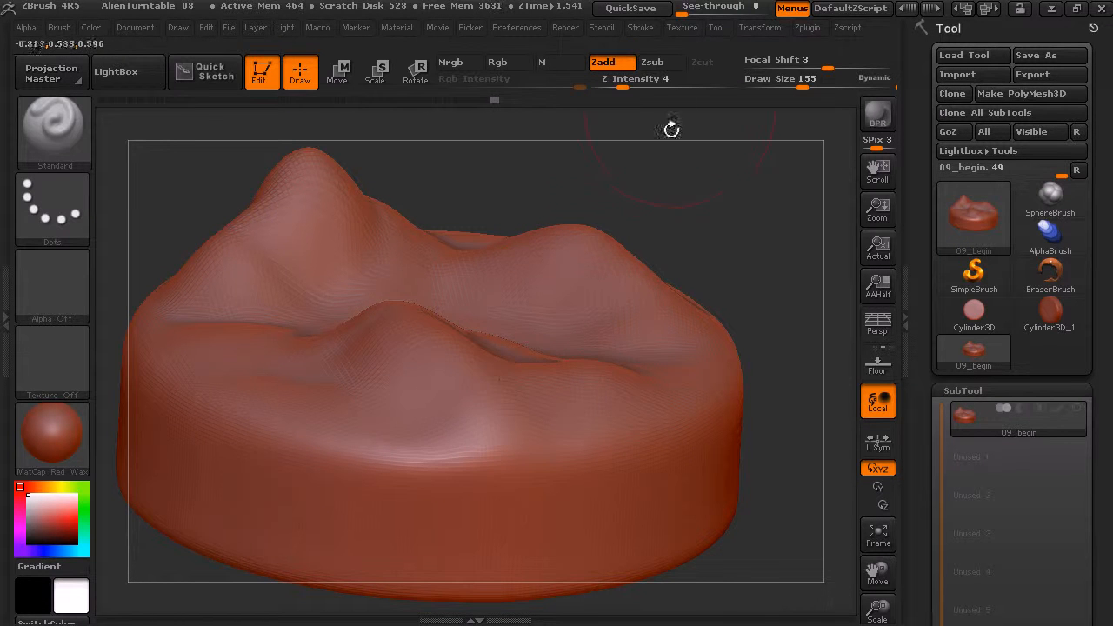
pyautogui.click(627, 81)
pyautogui.moveTo(627, 80); pyautogui.dragTo(630, 80)
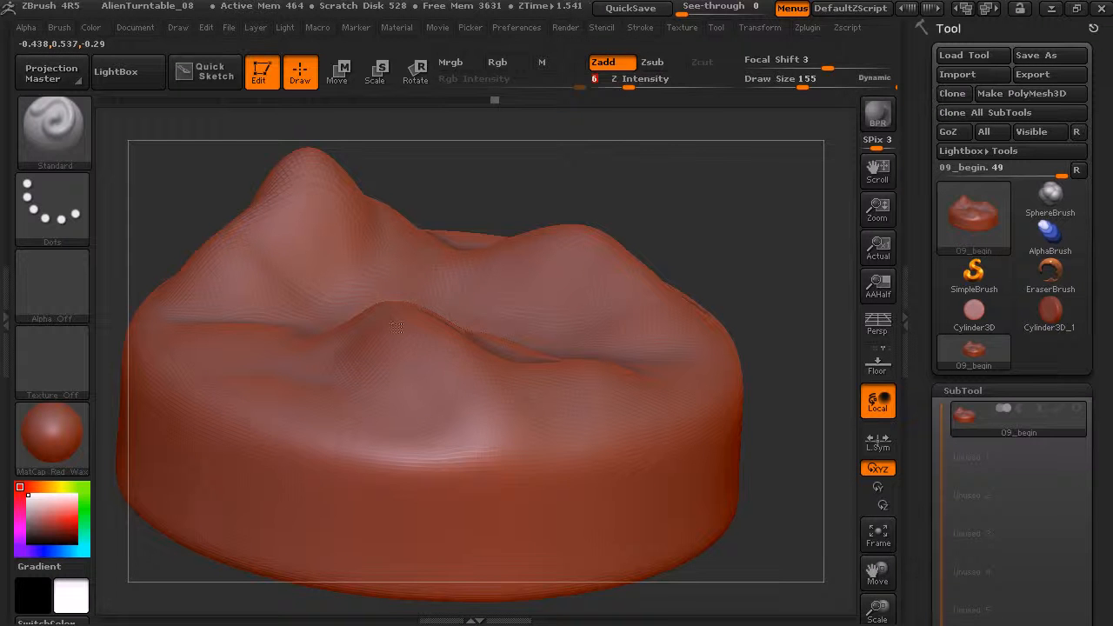
# Build up the front hill's outer slope with light Standard brush strokes and smooth them.
pyautogui.moveTo(471, 399); pyautogui.dragTo(558, 424)
pyautogui.moveTo(667, 145)
pyautogui.mouseDown()
pyautogui.moveTo(708, 228)
pyautogui.moveTo(743, 197)
pyautogui.mouseUp()
pyautogui.press('shift')
pyautogui.keyDown('shift'); pyautogui.moveTo(495, 428); pyautogui.dragTo(497, 443); pyautogui.keyUp('shift')
pyautogui.moveTo(758, 236); pyautogui.dragTo(666, 261)
pyautogui.press('shift')
pyautogui.moveTo(741, 210)
pyautogui.mouseDown()
pyautogui.moveTo(726, 208)
pyautogui.moveTo(758, 202)
pyautogui.mouseUp()
pyautogui.keyDown('alt'); pyautogui.moveTo(691, 205); pyautogui.dragTo(748, 217); pyautogui.keyUp('alt')
# Set the Z Intensity to 14, then sculpt and smooth the front hill's crest and outer slope.
pyautogui.moveTo(628, 85); pyautogui.dragTo(646, 83)
pyautogui.moveTo(668, 203); pyautogui.dragTo(674, 199)
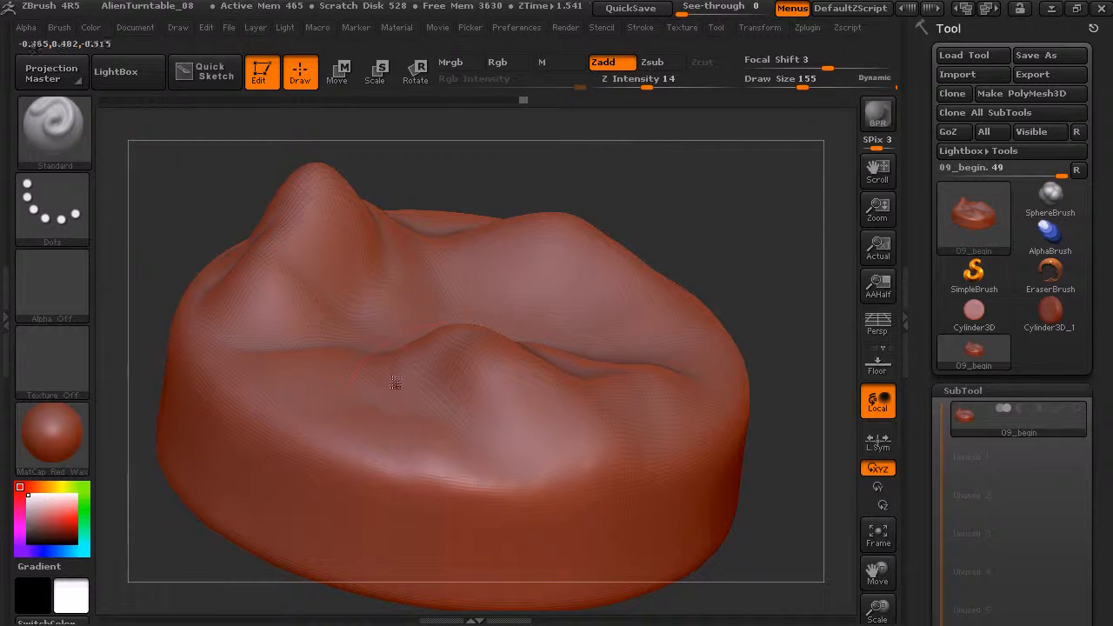
pyautogui.moveTo(428, 388)
pyautogui.keyDown('shift'); pyautogui.mouseDown()
pyautogui.moveTo(503, 382)
pyautogui.moveTo(491, 381)
pyautogui.mouseUp(); pyautogui.keyUp('shift')
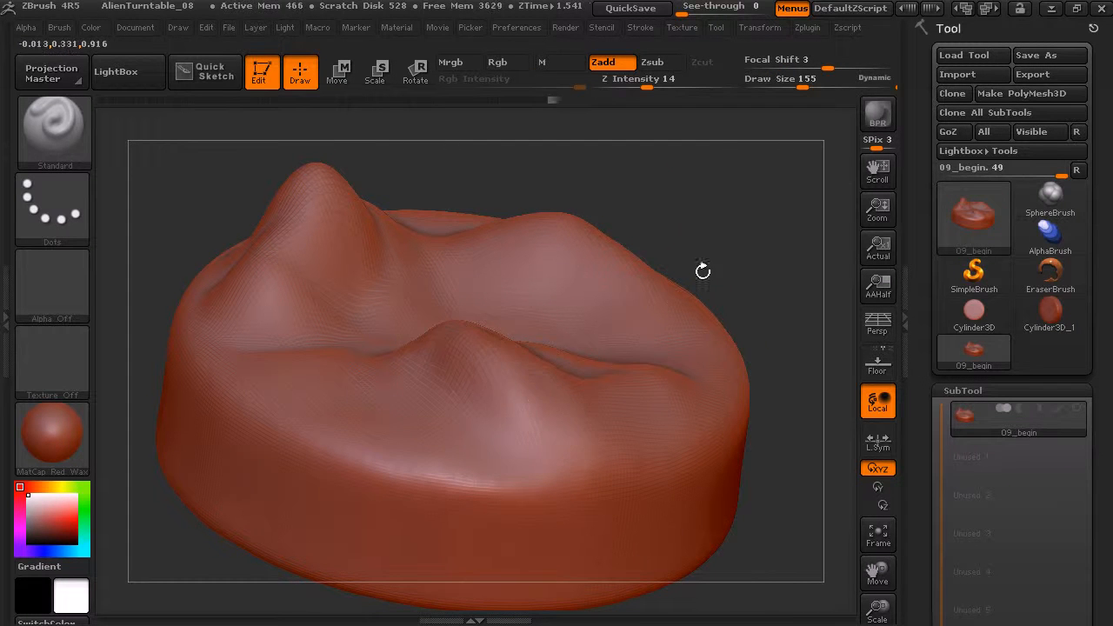
pyautogui.moveTo(767, 261); pyautogui.dragTo(639, 300)
pyautogui.moveTo(439, 367); pyautogui.dragTo(531, 424)
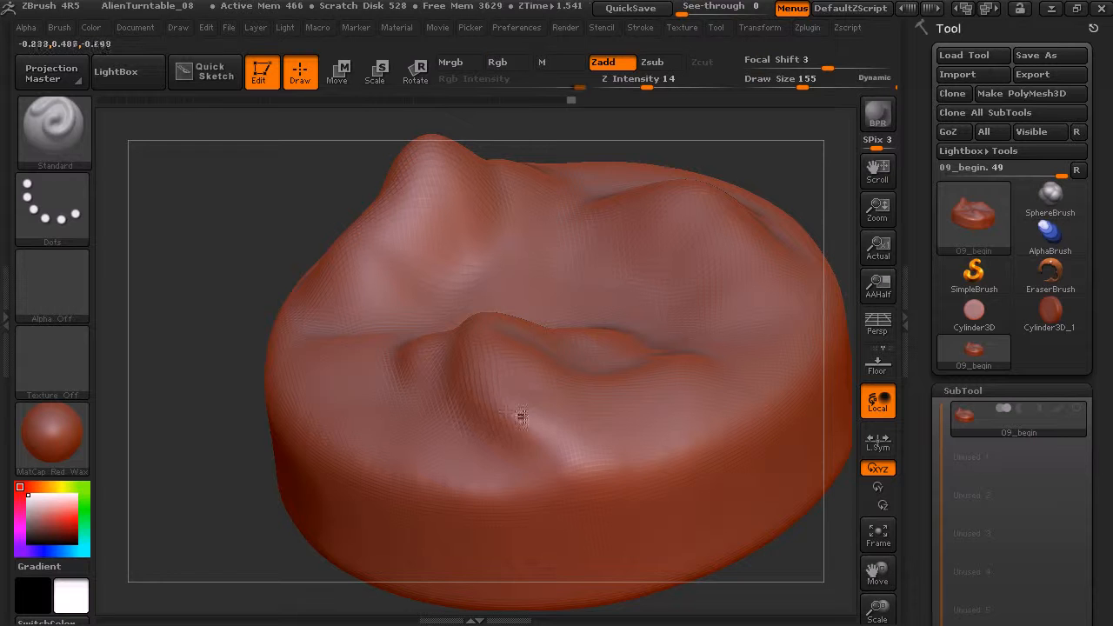
pyautogui.press('shift')
pyautogui.keyDown('shift'); pyautogui.moveTo(480, 378); pyautogui.dragTo(574, 422); pyautogui.keyUp('shift')
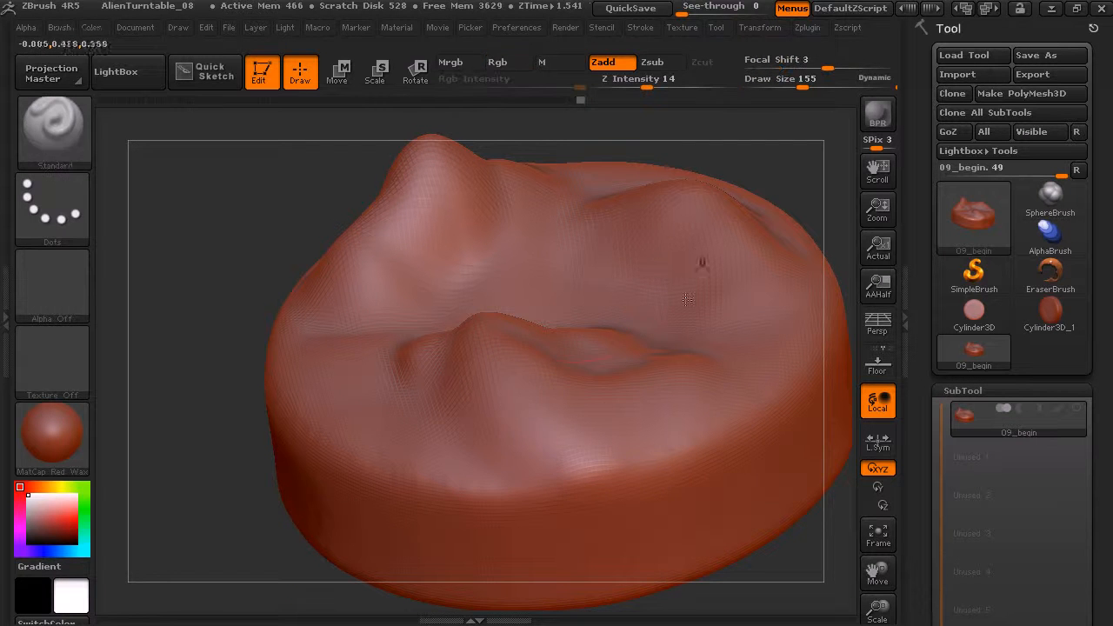
# Sculpt a bulge down the tall peak's inner slope with the Standard brush.
pyautogui.press('ctrl')
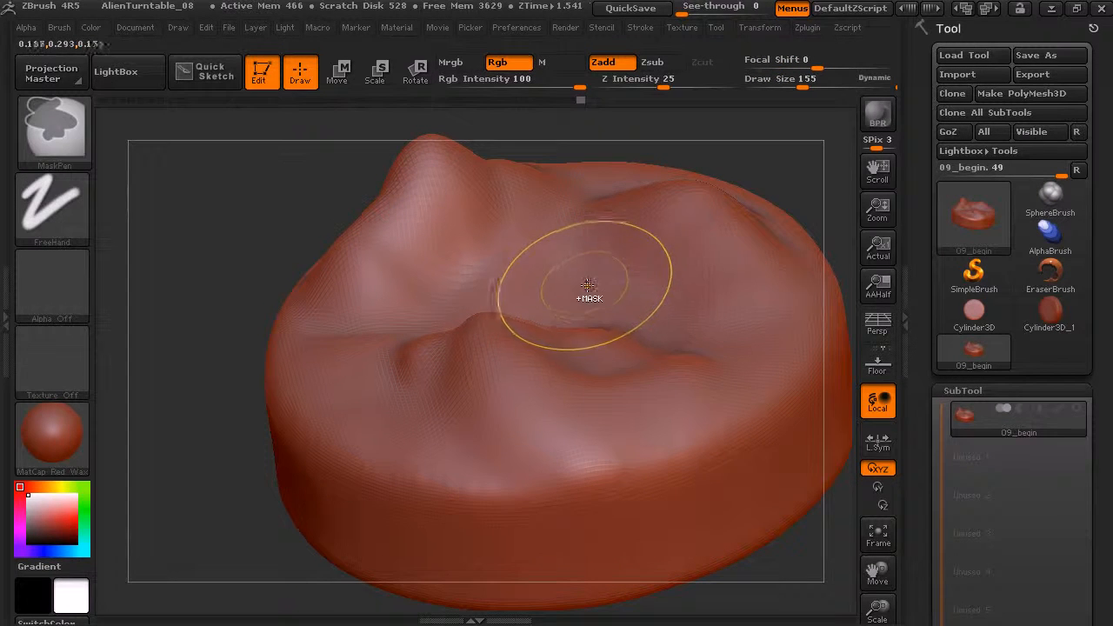
pyautogui.press('alt')
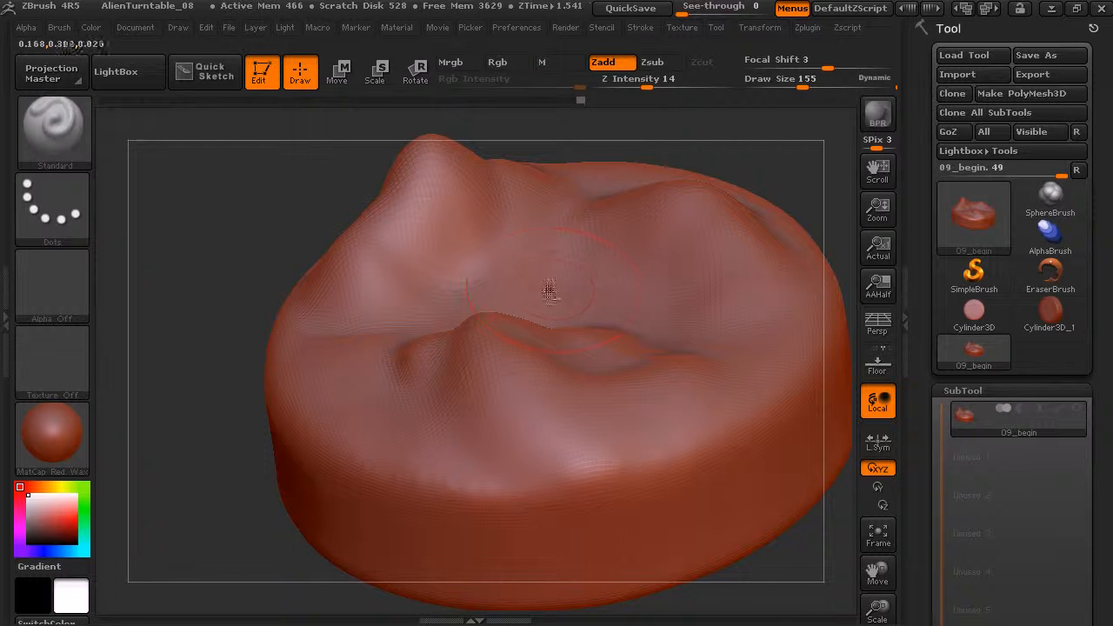
pyautogui.moveTo(701, 156)
pyautogui.mouseDown()
pyautogui.moveTo(639, 187)
pyautogui.moveTo(619, 121)
pyautogui.mouseUp()
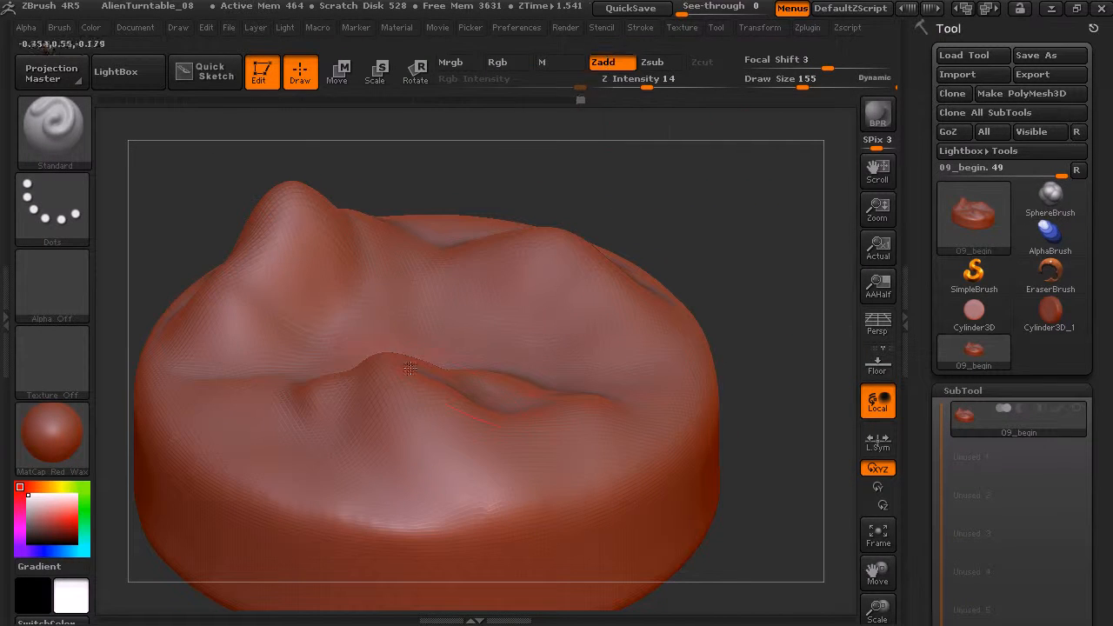
pyautogui.moveTo(327, 225)
pyautogui.mouseDown()
pyautogui.moveTo(342, 277)
pyautogui.moveTo(306, 306)
pyautogui.moveTo(353, 285)
pyautogui.moveTo(327, 308)
pyautogui.mouseUp()
pyautogui.moveTo(528, 210)
pyautogui.mouseDown()
pyautogui.moveTo(678, 171)
pyautogui.moveTo(714, 202)
pyautogui.mouseUp()
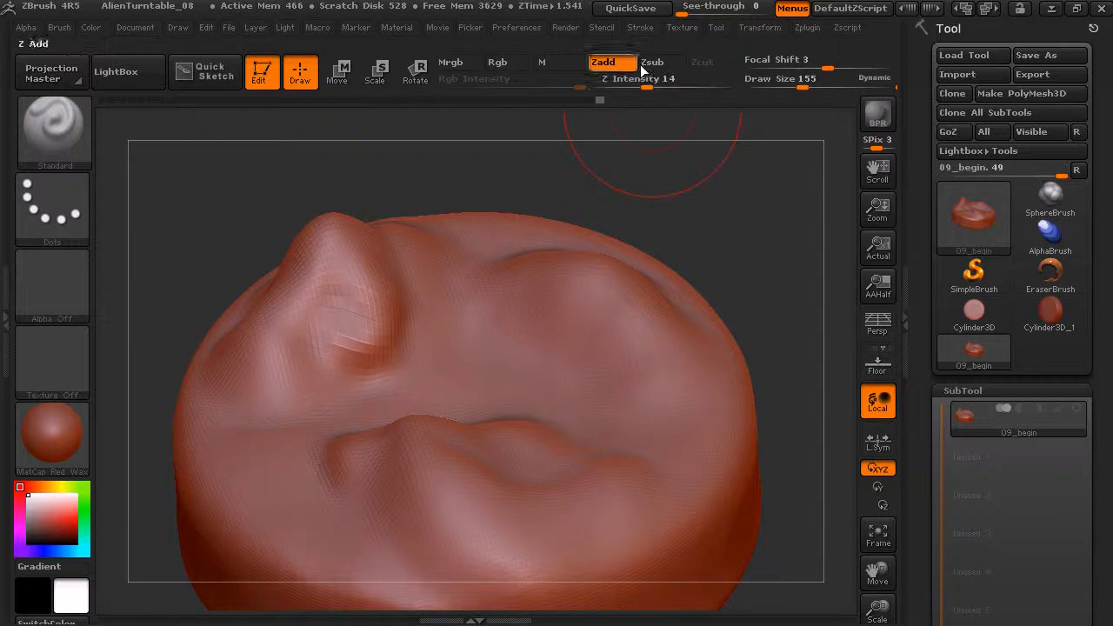
# Sculpt uneven relief between the tall peak and the rear hill, and subdivide the mesh.
pyautogui.moveTo(427, 336)
pyautogui.mouseDown()
pyautogui.moveTo(408, 371)
pyautogui.moveTo(363, 398)
pyautogui.mouseUp()
pyautogui.moveTo(431, 383)
pyautogui.mouseDown()
pyautogui.moveTo(499, 381)
pyautogui.moveTo(501, 344)
pyautogui.moveTo(463, 330)
pyautogui.mouseUp()
pyautogui.moveTo(526, 311)
pyautogui.mouseDown()
pyautogui.moveTo(556, 328)
pyautogui.moveTo(572, 381)
pyautogui.moveTo(541, 394)
pyautogui.mouseUp()
pyautogui.moveTo(620, 423)
pyautogui.mouseDown()
pyautogui.moveTo(654, 409)
pyautogui.moveTo(668, 365)
pyautogui.moveTo(550, 296)
pyautogui.mouseUp()
pyautogui.moveTo(733, 232)
pyautogui.mouseDown()
pyautogui.moveTo(703, 230)
pyautogui.moveTo(735, 242)
pyautogui.moveTo(746, 269)
pyautogui.moveTo(753, 218)
pyautogui.moveTo(678, 204)
pyautogui.moveTo(688, 186)
pyautogui.moveTo(720, 236)
pyautogui.moveTo(736, 239)
pyautogui.moveTo(596, 231)
pyautogui.mouseUp()
pyautogui.hotkey('ctrl', 'd')
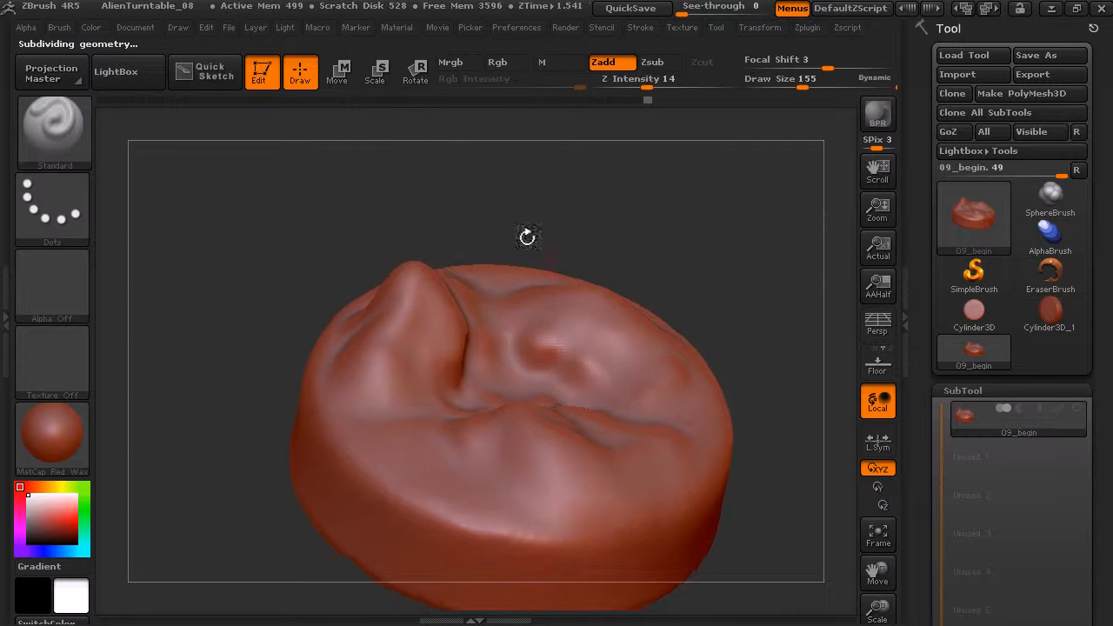
# Switch to the ClayBuildup brush and set its Draw Size to 82.
pyautogui.click(63, 139)
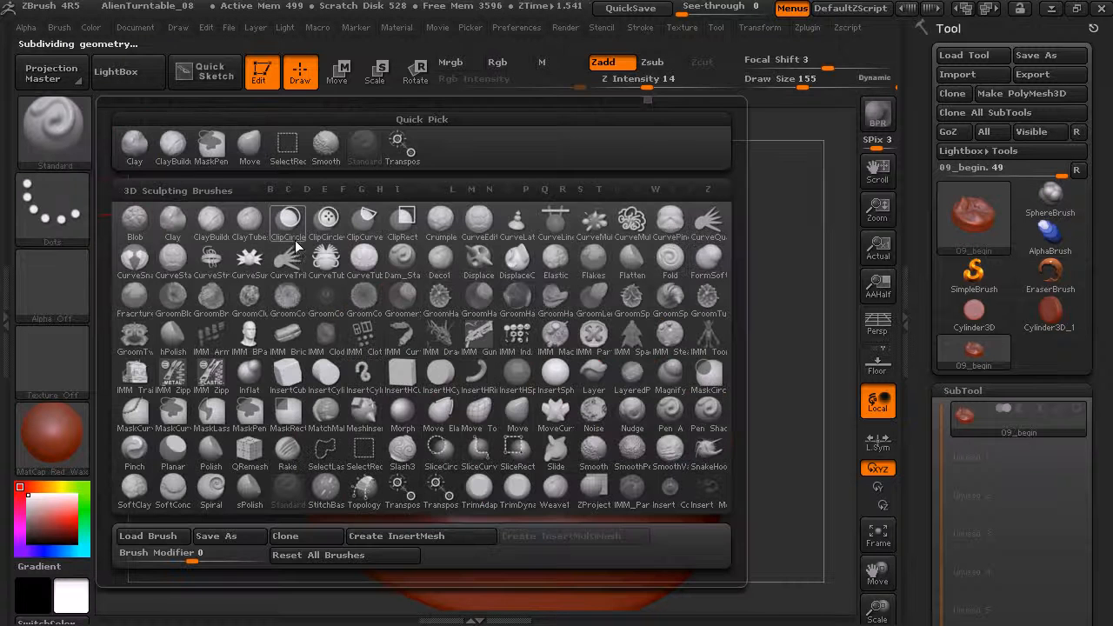
pyautogui.click(210, 231)
pyautogui.moveTo(676, 232); pyautogui.dragTo(763, 147)
pyautogui.moveTo(802, 81)
pyautogui.mouseDown()
pyautogui.moveTo(787, 81)
pyautogui.moveTo(796, 67)
pyautogui.mouseUp()
pyautogui.moveTo(761, 173); pyautogui.dragTo(765, 233)
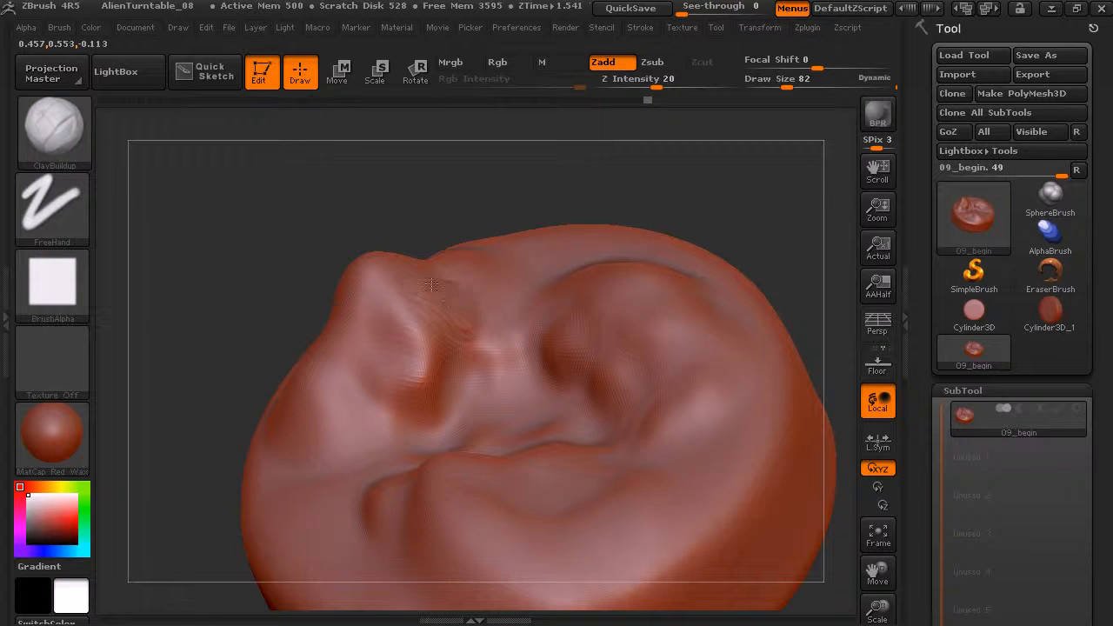
# Lay clay strokes on the ridge beside the tall peak and on the peak's lower slopes, smoothing the marks.
pyautogui.moveTo(488, 337)
pyautogui.mouseDown()
pyautogui.moveTo(481, 353)
pyautogui.moveTo(503, 355)
pyautogui.mouseUp()
pyautogui.moveTo(491, 316); pyautogui.dragTo(496, 342)
pyautogui.moveTo(414, 334); pyautogui.dragTo(437, 341)
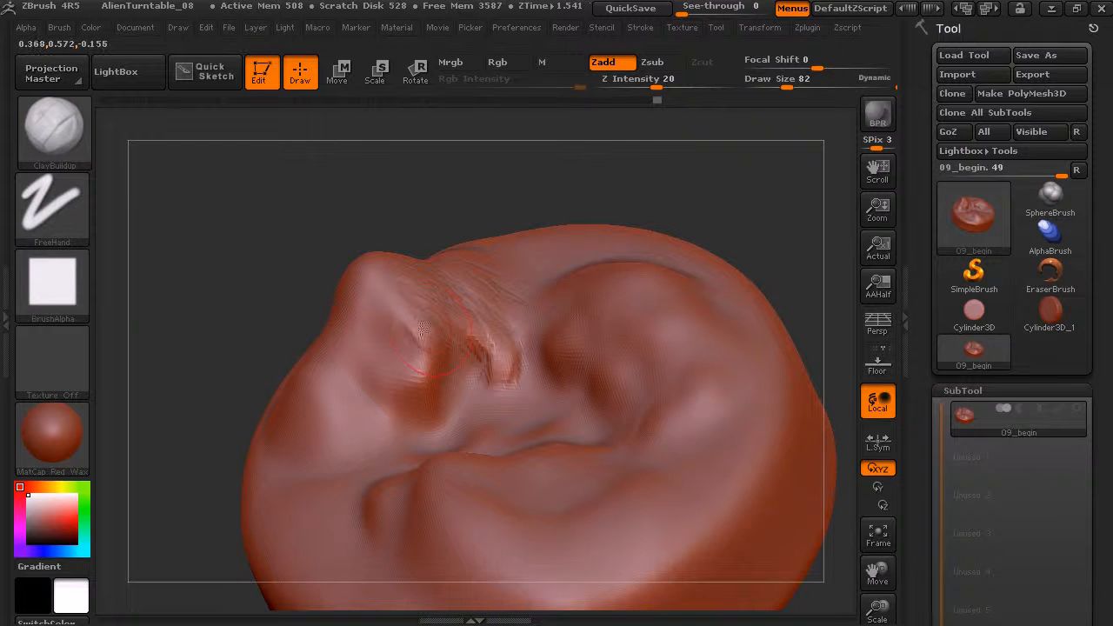
pyautogui.moveTo(438, 398)
pyautogui.mouseDown()
pyautogui.moveTo(402, 409)
pyautogui.moveTo(350, 279)
pyautogui.moveTo(341, 454)
pyautogui.mouseUp()
pyautogui.keyDown('shift'); pyautogui.moveTo(336, 381); pyautogui.dragTo(397, 363); pyautogui.keyUp('shift')
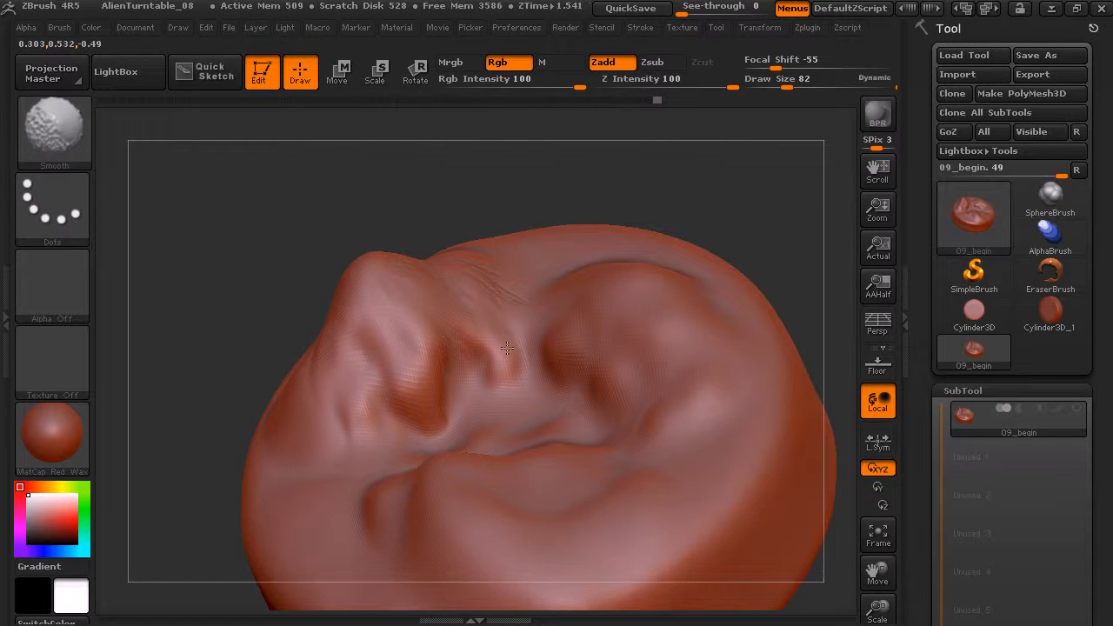
# Build up the tall peak's front and outer slopes with long downward clay strokes and soften them.
pyautogui.moveTo(626, 165)
pyautogui.mouseDown()
pyautogui.moveTo(658, 142)
pyautogui.moveTo(451, 339)
pyautogui.mouseUp()
pyautogui.moveTo(414, 393)
pyautogui.mouseDown()
pyautogui.moveTo(376, 374)
pyautogui.moveTo(358, 345)
pyautogui.mouseUp()
pyautogui.moveTo(396, 284)
pyautogui.mouseDown()
pyautogui.moveTo(419, 375)
pyautogui.moveTo(459, 349)
pyautogui.mouseUp()
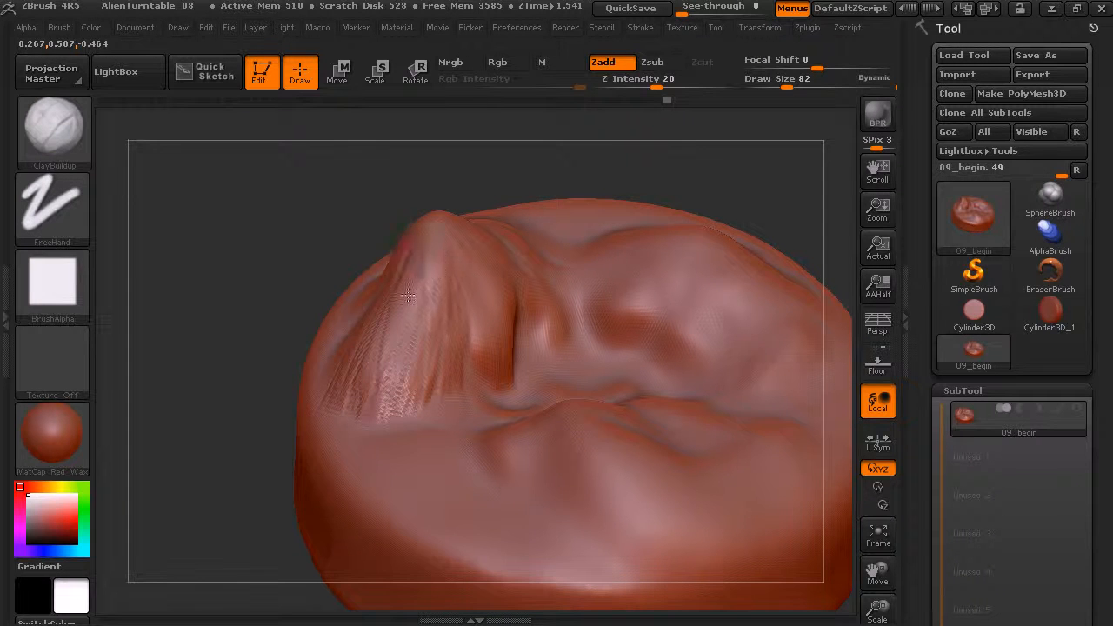
pyautogui.moveTo(354, 214); pyautogui.dragTo(403, 258)
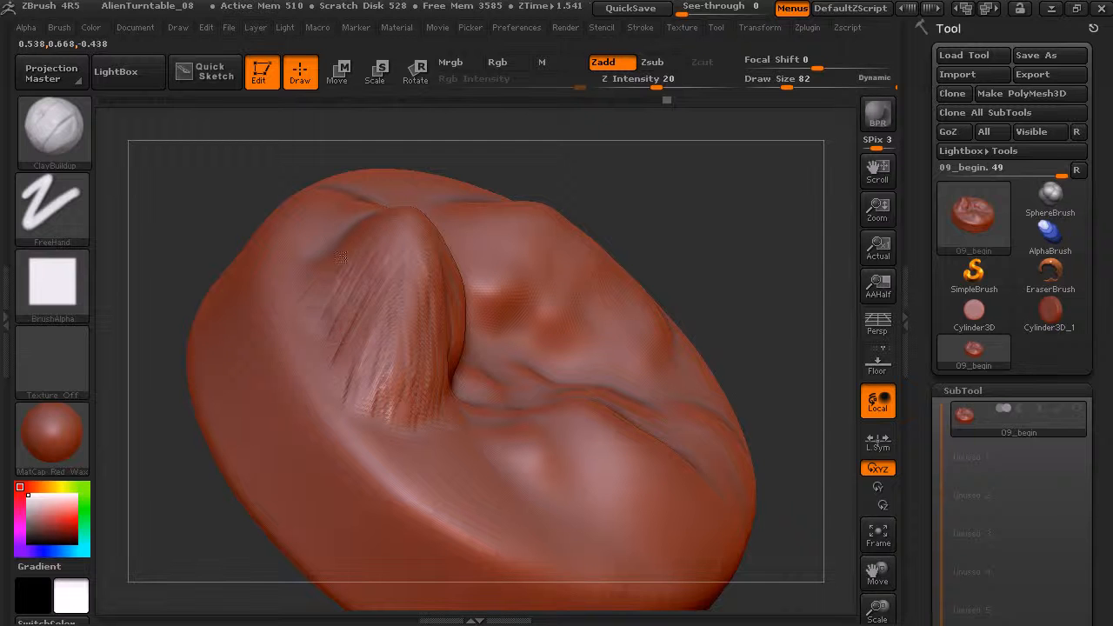
pyautogui.press('shift')
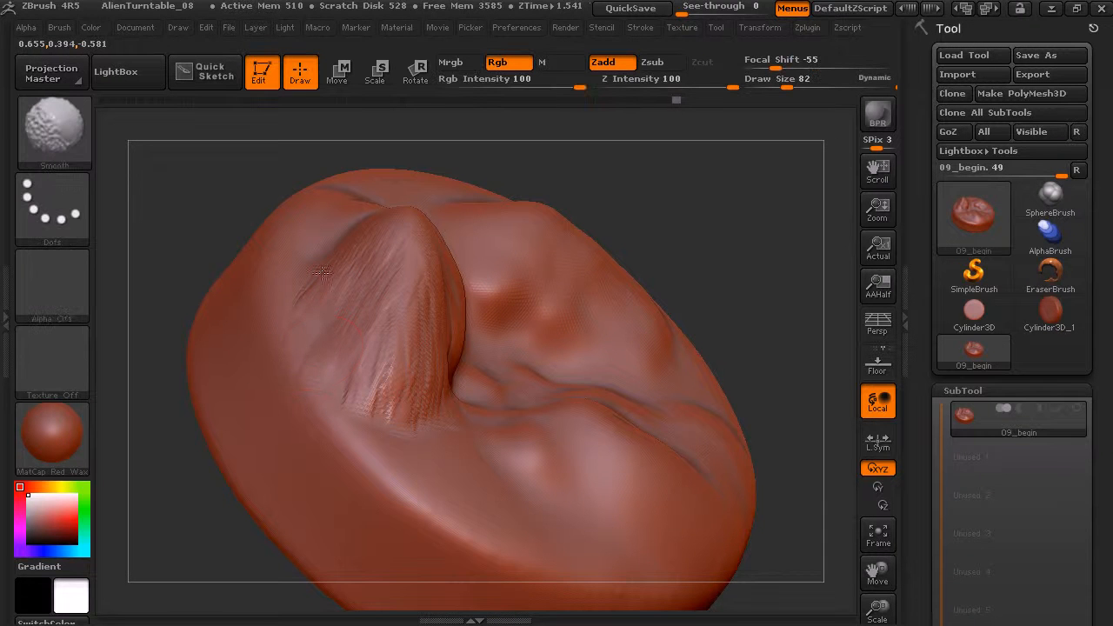
pyautogui.moveTo(643, 218); pyautogui.dragTo(722, 196)
pyautogui.keyDown('shift'); pyautogui.moveTo(415, 306); pyautogui.dragTo(426, 315); pyautogui.keyUp('shift')
pyautogui.moveTo(424, 360); pyautogui.dragTo(374, 412)
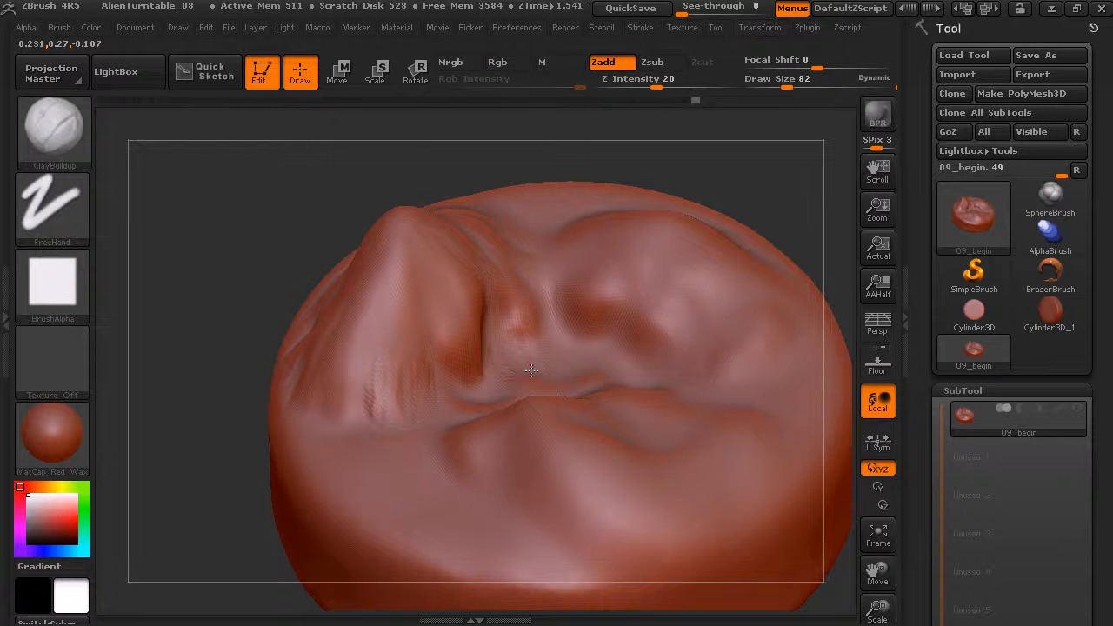
# Add clay strokes to the central valley floor and the rear hill's slopes, smoothing the rough spots.
pyautogui.moveTo(561, 359); pyautogui.dragTo(601, 337)
pyautogui.moveTo(599, 286)
pyautogui.mouseDown()
pyautogui.moveTo(563, 271)
pyautogui.moveTo(651, 306)
pyautogui.moveTo(634, 342)
pyautogui.moveTo(664, 286)
pyautogui.moveTo(703, 302)
pyautogui.moveTo(710, 362)
pyautogui.moveTo(697, 390)
pyautogui.mouseUp()
pyautogui.press('shift')
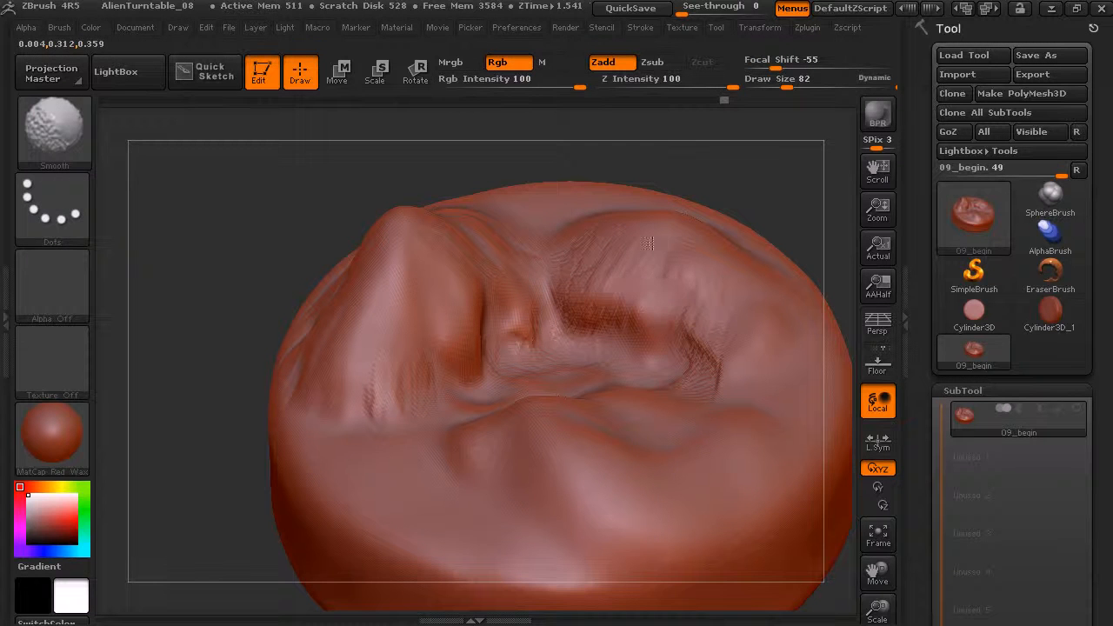
pyautogui.moveTo(764, 199)
pyautogui.mouseDown()
pyautogui.moveTo(728, 217)
pyautogui.moveTo(661, 312)
pyautogui.mouseUp()
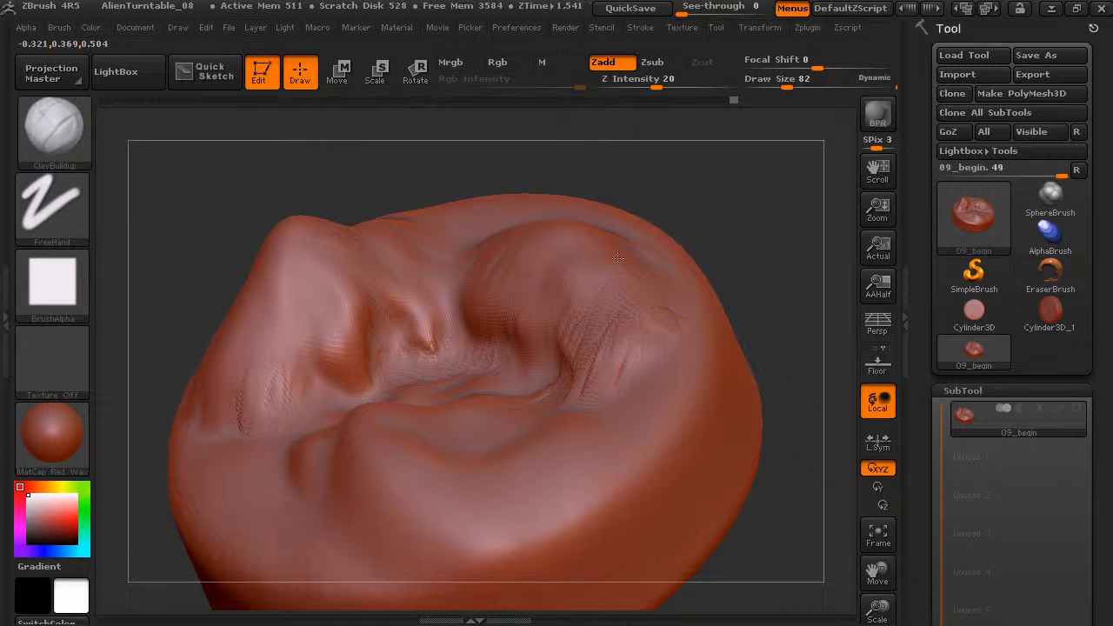
pyautogui.moveTo(549, 326); pyautogui.dragTo(594, 298)
pyautogui.press('shift')
pyautogui.moveTo(758, 202)
pyautogui.mouseDown()
pyautogui.moveTo(745, 258)
pyautogui.moveTo(775, 193)
pyautogui.moveTo(816, 207)
pyautogui.mouseUp()
# Build up the front hill's crest and outer slope with clay strokes and smooth them.
pyautogui.moveTo(452, 467)
pyautogui.mouseDown()
pyautogui.moveTo(424, 452)
pyautogui.moveTo(375, 392)
pyautogui.moveTo(426, 479)
pyautogui.moveTo(370, 339)
pyautogui.mouseUp()
pyautogui.moveTo(445, 382)
pyautogui.mouseDown()
pyautogui.moveTo(541, 439)
pyautogui.moveTo(444, 391)
pyautogui.moveTo(426, 435)
pyautogui.moveTo(494, 445)
pyautogui.mouseUp()
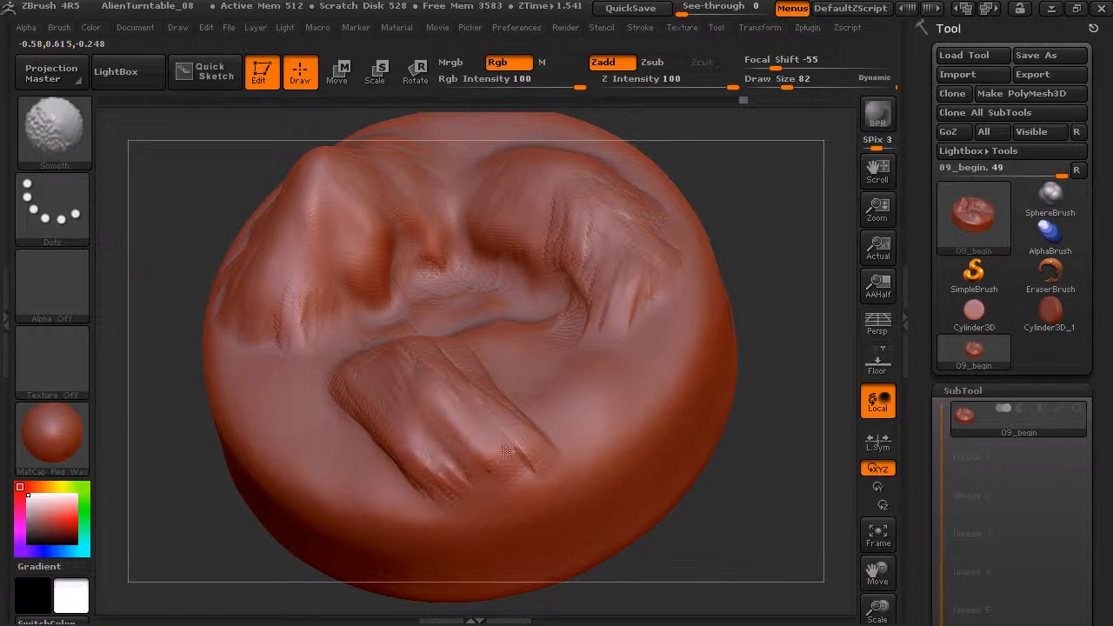
pyautogui.keyDown('shift'); pyautogui.moveTo(465, 494); pyautogui.dragTo(480, 374); pyautogui.keyUp('shift')
pyautogui.keyDown('shift'); pyautogui.moveTo(380, 369); pyautogui.dragTo(409, 470); pyautogui.keyUp('shift')
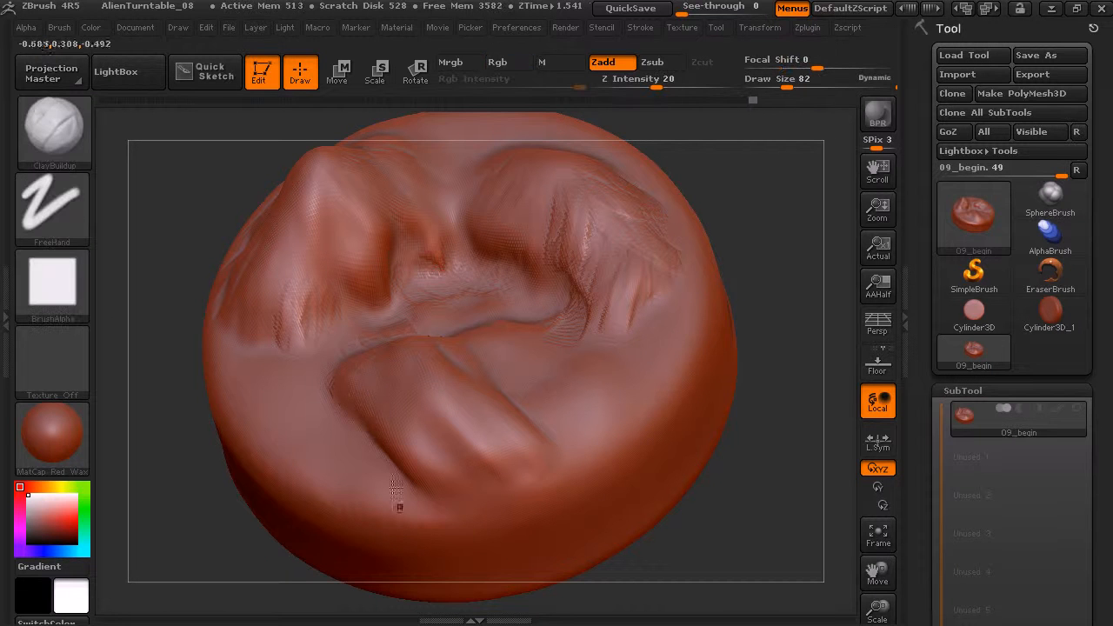
pyautogui.moveTo(252, 515)
pyautogui.mouseDown()
pyautogui.moveTo(209, 409)
pyautogui.moveTo(156, 348)
pyautogui.mouseUp()
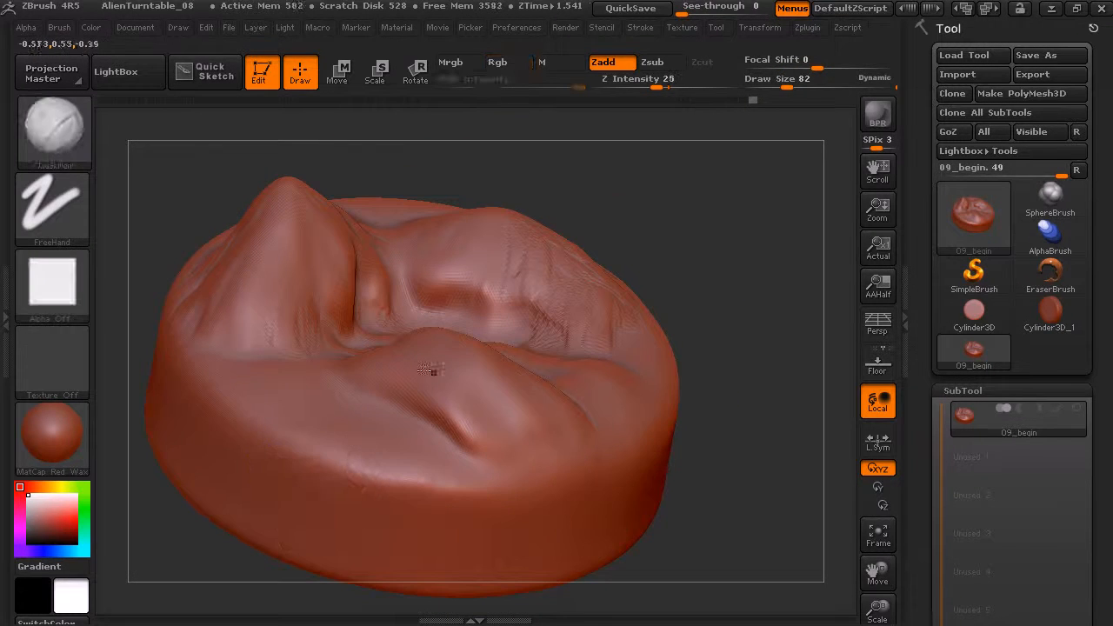
# Set the Draw Size to 145 and thicken the front hill and the ground at its foot, smoothing the strokes.
pyautogui.click(799, 85)
pyautogui.moveTo(717, 155)
pyautogui.mouseDown()
pyautogui.moveTo(720, 228)
pyautogui.moveTo(506, 324)
pyautogui.mouseUp()
pyautogui.moveTo(380, 355)
pyautogui.mouseDown()
pyautogui.moveTo(400, 412)
pyautogui.moveTo(356, 391)
pyautogui.moveTo(385, 408)
pyautogui.moveTo(394, 381)
pyautogui.moveTo(350, 372)
pyautogui.moveTo(450, 452)
pyautogui.moveTo(335, 344)
pyautogui.mouseUp()
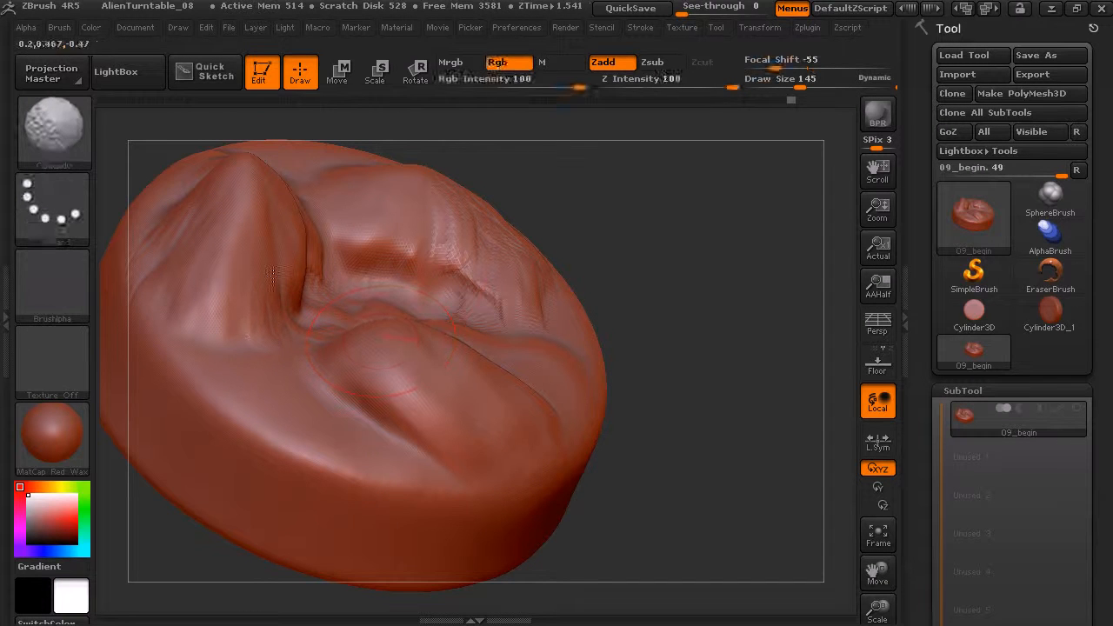
pyautogui.moveTo(641, 191); pyautogui.dragTo(446, 338)
pyautogui.moveTo(370, 400); pyautogui.dragTo(436, 442)
pyautogui.moveTo(388, 414)
pyautogui.mouseDown()
pyautogui.moveTo(372, 417)
pyautogui.moveTo(434, 447)
pyautogui.mouseUp()
pyautogui.moveTo(680, 266)
pyautogui.mouseDown()
pyautogui.moveTo(717, 244)
pyautogui.moveTo(703, 266)
pyautogui.mouseUp()
pyautogui.moveTo(614, 384)
pyautogui.keyDown('shift'); pyautogui.mouseDown()
pyautogui.moveTo(633, 410)
pyautogui.moveTo(618, 383)
pyautogui.moveTo(596, 426)
pyautogui.moveTo(525, 363)
pyautogui.moveTo(623, 409)
pyautogui.moveTo(593, 419)
pyautogui.moveTo(612, 382)
pyautogui.mouseUp(); pyautogui.keyUp('shift')
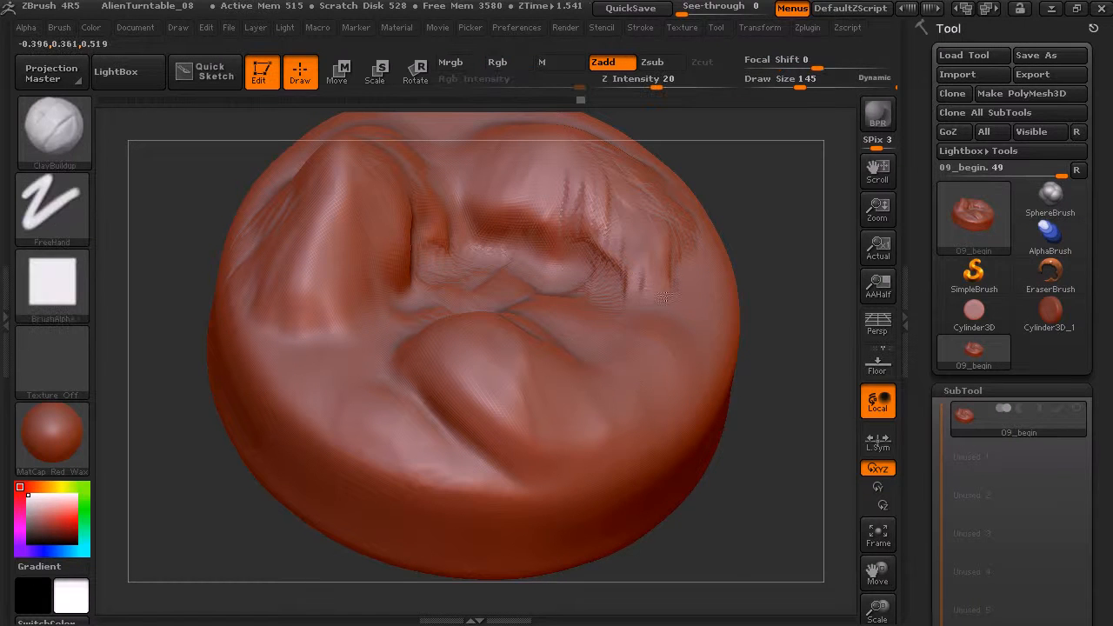
# Add broad clay strokes to the rear hill's outer slope and to its end facing the tall peak.
pyautogui.moveTo(687, 219); pyautogui.dragTo(634, 293)
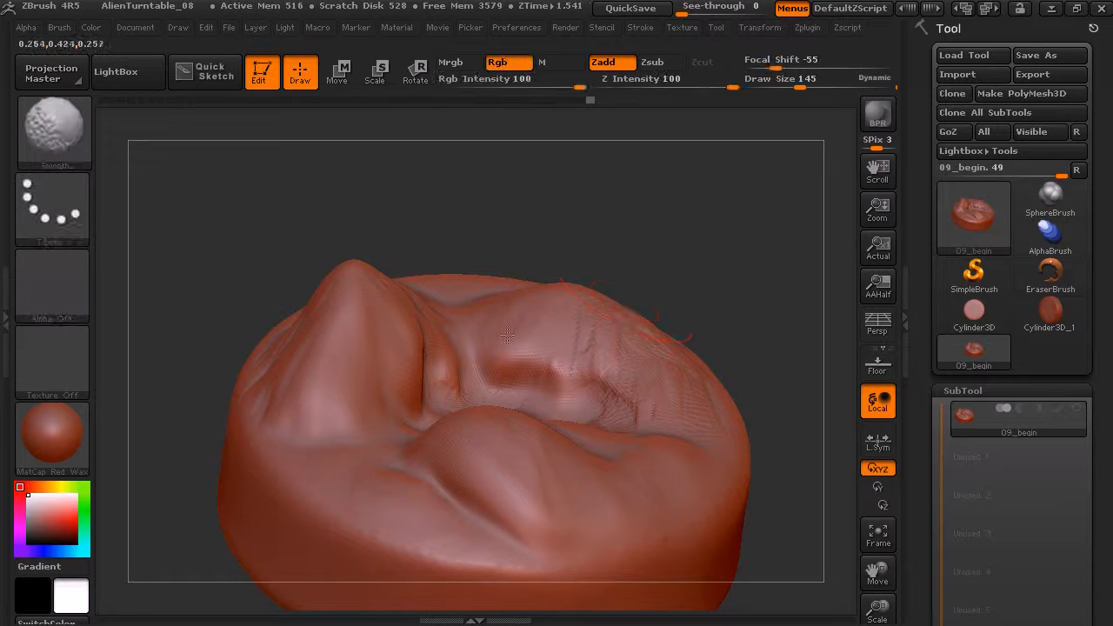
pyautogui.moveTo(590, 257)
pyautogui.mouseDown()
pyautogui.moveTo(648, 252)
pyautogui.moveTo(710, 211)
pyautogui.moveTo(716, 249)
pyautogui.moveTo(479, 322)
pyautogui.moveTo(480, 298)
pyautogui.mouseUp()
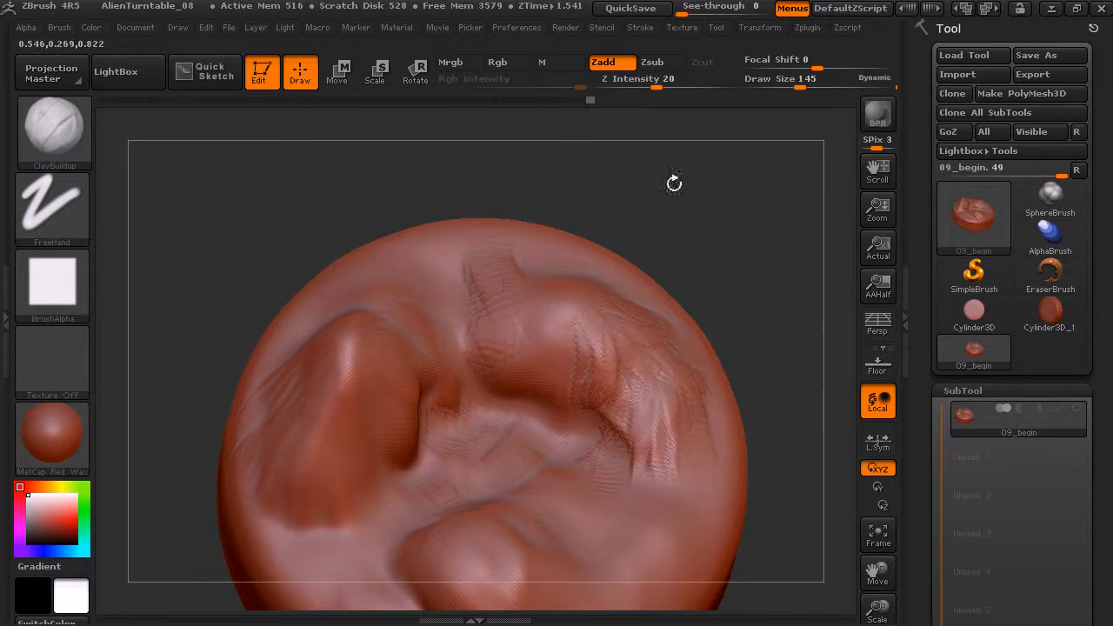
pyautogui.moveTo(589, 233); pyautogui.dragTo(665, 209)
# Set the Draw Size to 97 and add clay strokes across the rear hill's back slope and crest.
pyautogui.moveTo(801, 80); pyautogui.dragTo(791, 80)
pyautogui.moveTo(734, 186); pyautogui.dragTo(697, 265)
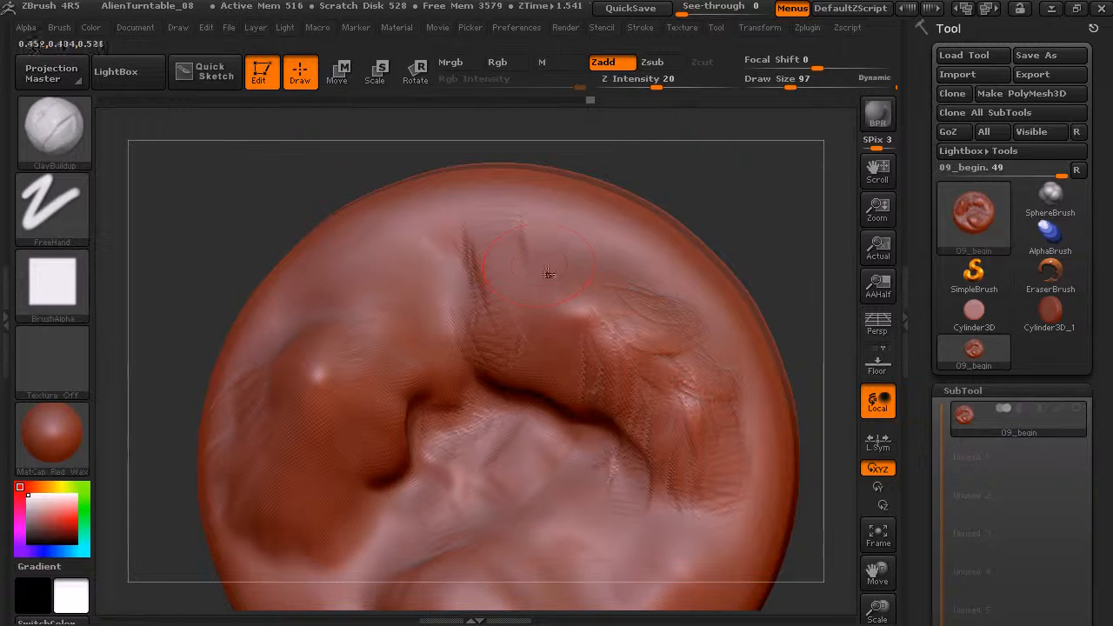
pyautogui.moveTo(544, 257); pyautogui.dragTo(548, 236)
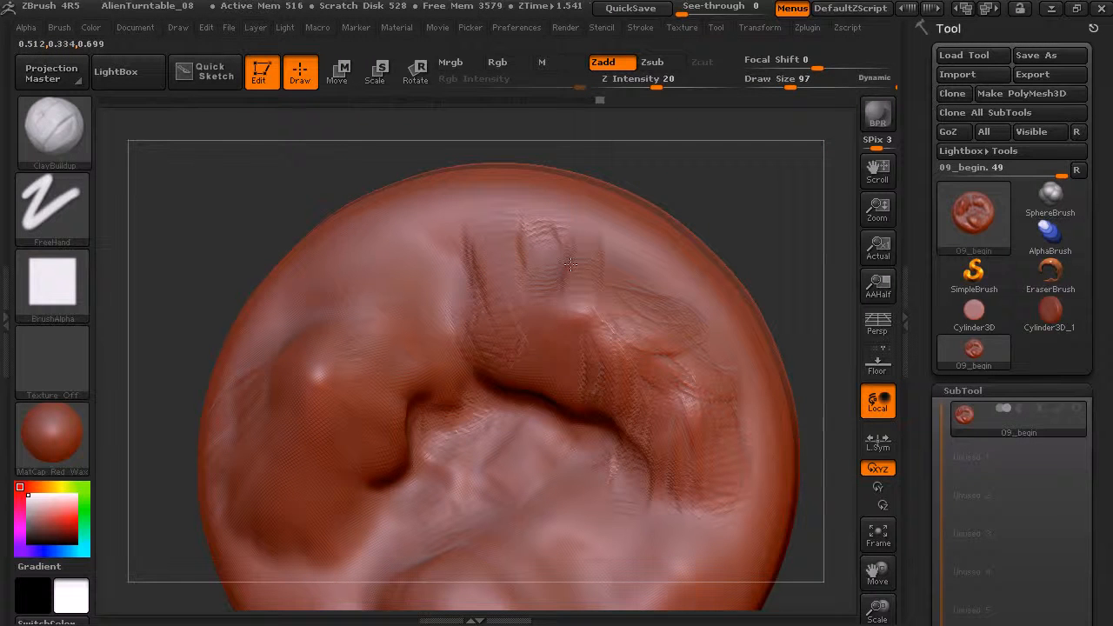
pyautogui.moveTo(563, 332)
pyautogui.mouseDown()
pyautogui.moveTo(595, 325)
pyautogui.moveTo(544, 338)
pyautogui.moveTo(653, 338)
pyautogui.mouseUp()
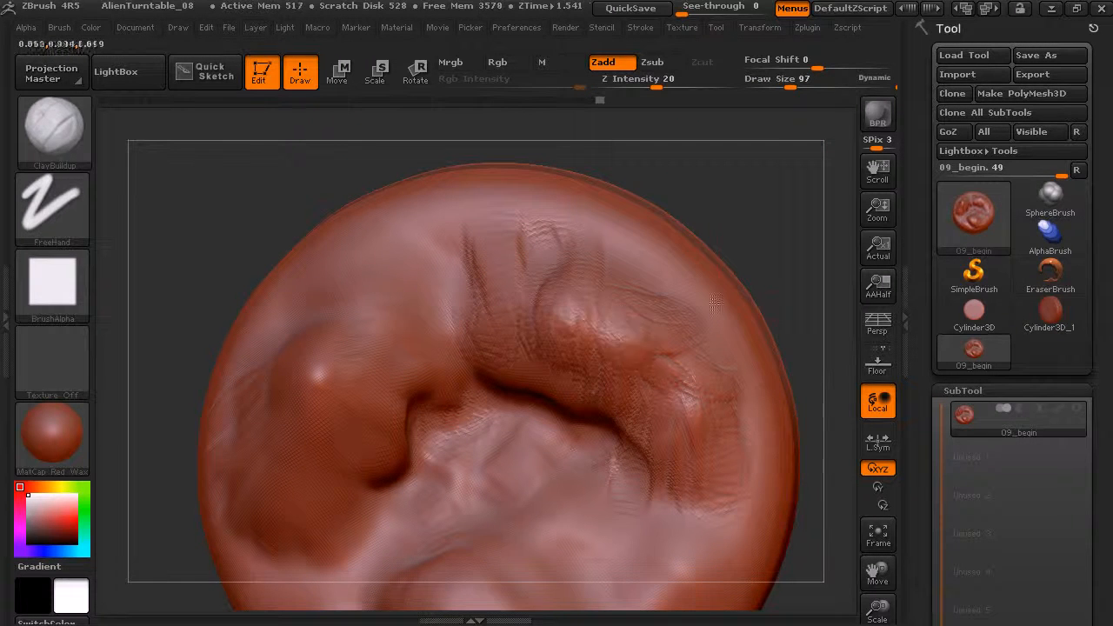
# Build up the tall peak's top and the ribs on its inner slope with clay strokes and smooth them.
pyautogui.moveTo(779, 217); pyautogui.dragTo(783, 253)
pyautogui.keyDown('shift'); pyautogui.moveTo(507, 285); pyautogui.dragTo(522, 229); pyautogui.keyUp('shift')
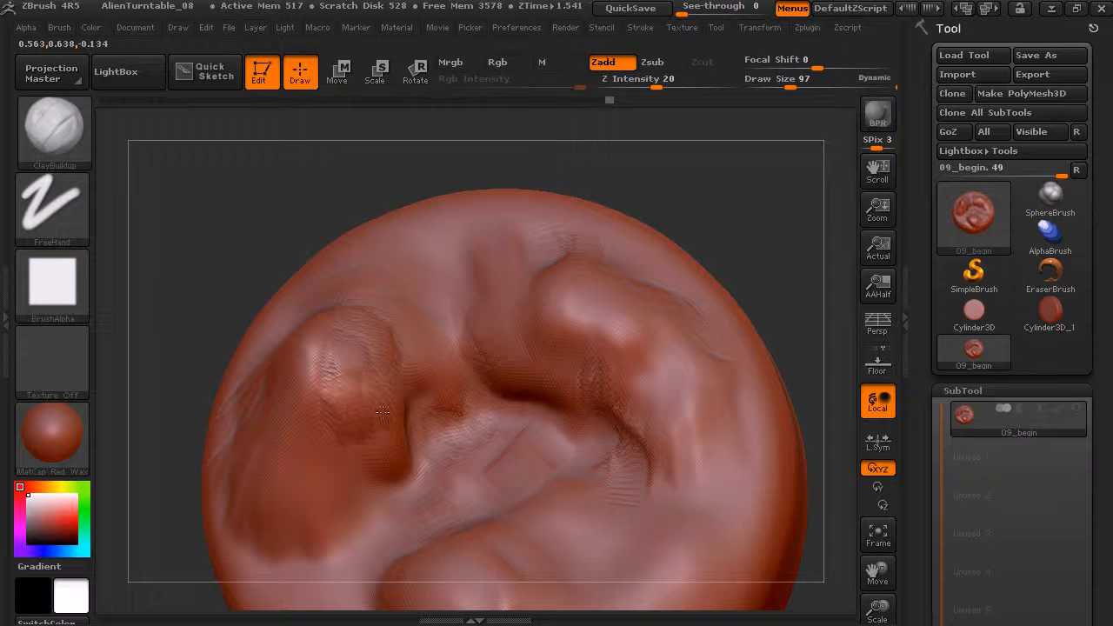
pyautogui.moveTo(362, 437); pyautogui.dragTo(387, 481)
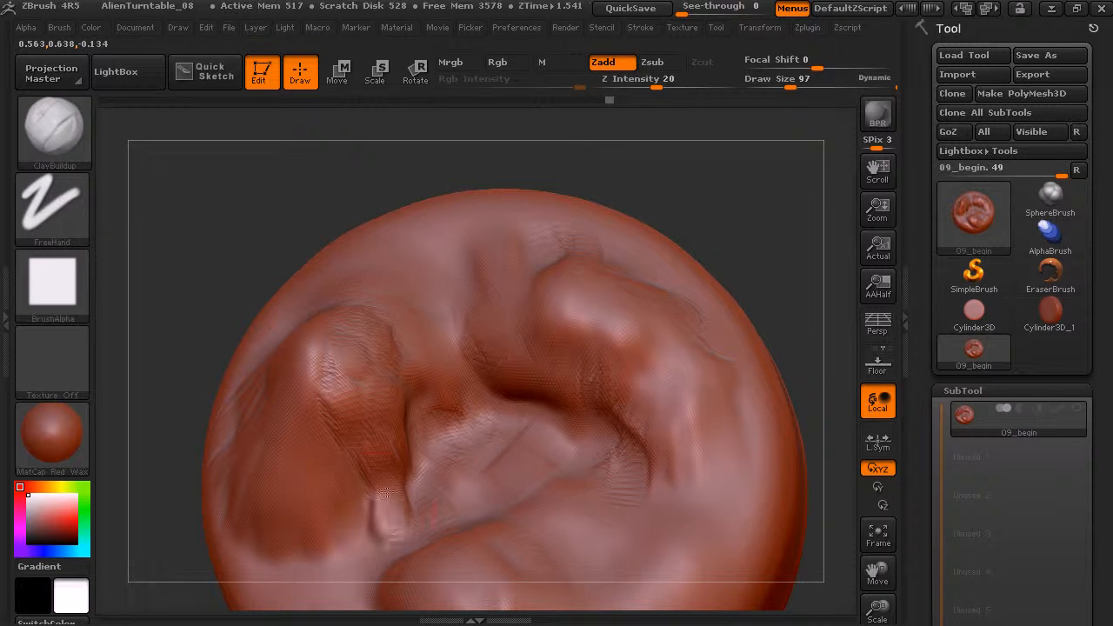
pyautogui.press('shift')
pyautogui.moveTo(327, 358)
pyautogui.keyDown('shift'); pyautogui.mouseDown()
pyautogui.moveTo(387, 299)
pyautogui.moveTo(433, 327)
pyautogui.moveTo(406, 283)
pyautogui.moveTo(420, 318)
pyautogui.mouseUp(); pyautogui.keyUp('shift')
pyautogui.keyDown('shift'); pyautogui.moveTo(457, 261); pyautogui.dragTo(452, 270); pyautogui.keyUp('shift')
pyautogui.moveTo(719, 207)
pyautogui.mouseDown()
pyautogui.moveTo(674, 156)
pyautogui.moveTo(767, 160)
pyautogui.mouseUp()
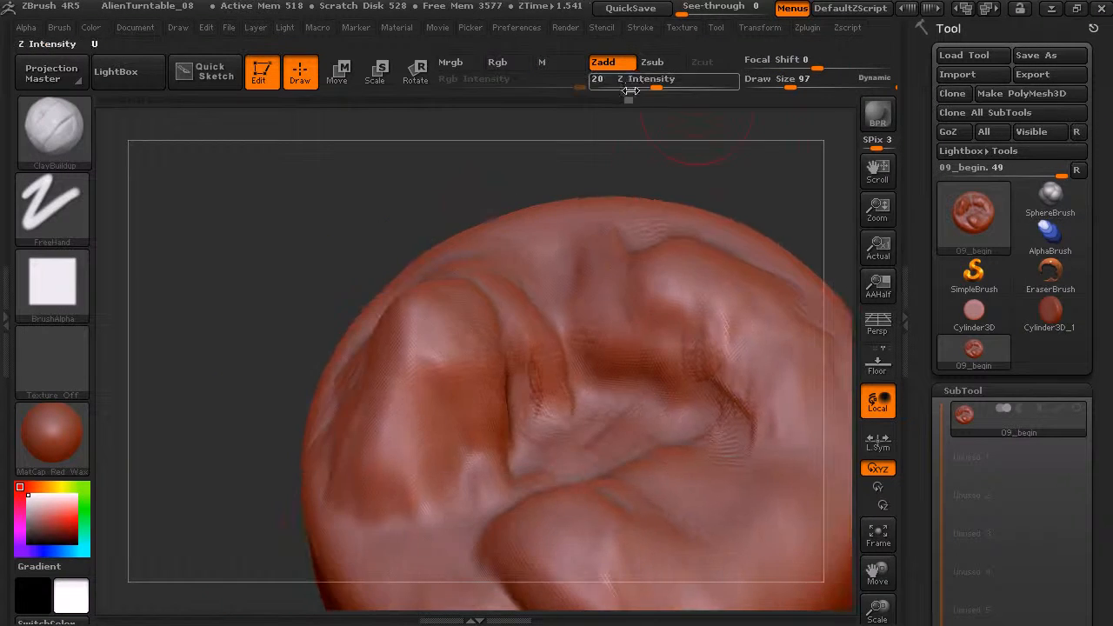
# Add clay strokes to the back slope behind the tall peak and smooth them.
pyautogui.moveTo(534, 169); pyautogui.dragTo(487, 319)
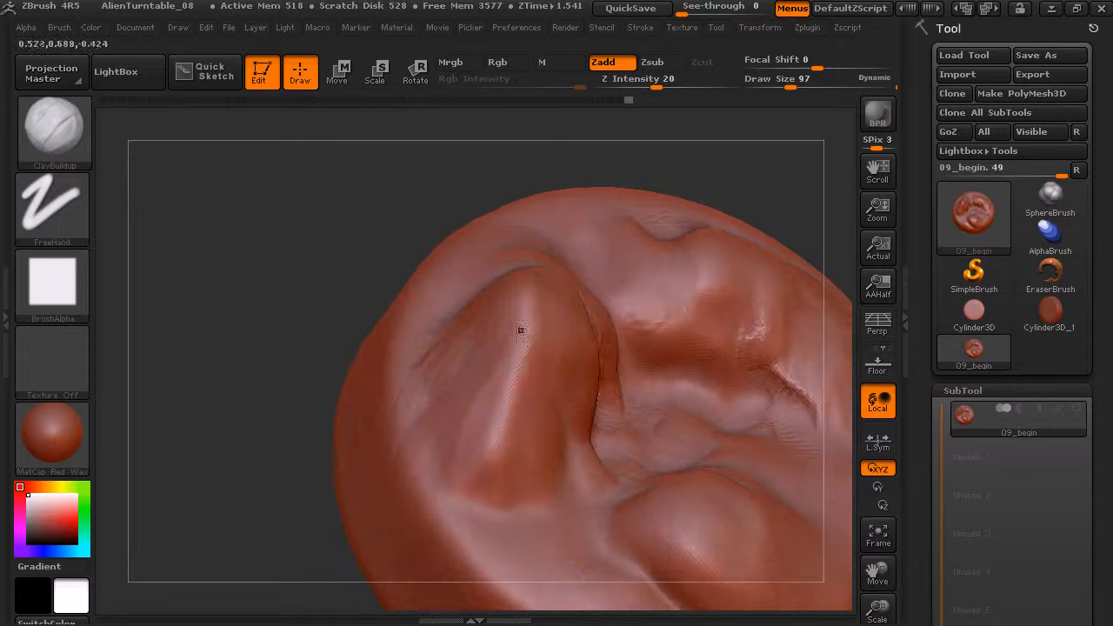
pyautogui.moveTo(418, 195)
pyautogui.mouseDown()
pyautogui.moveTo(468, 252)
pyautogui.moveTo(457, 282)
pyautogui.mouseUp()
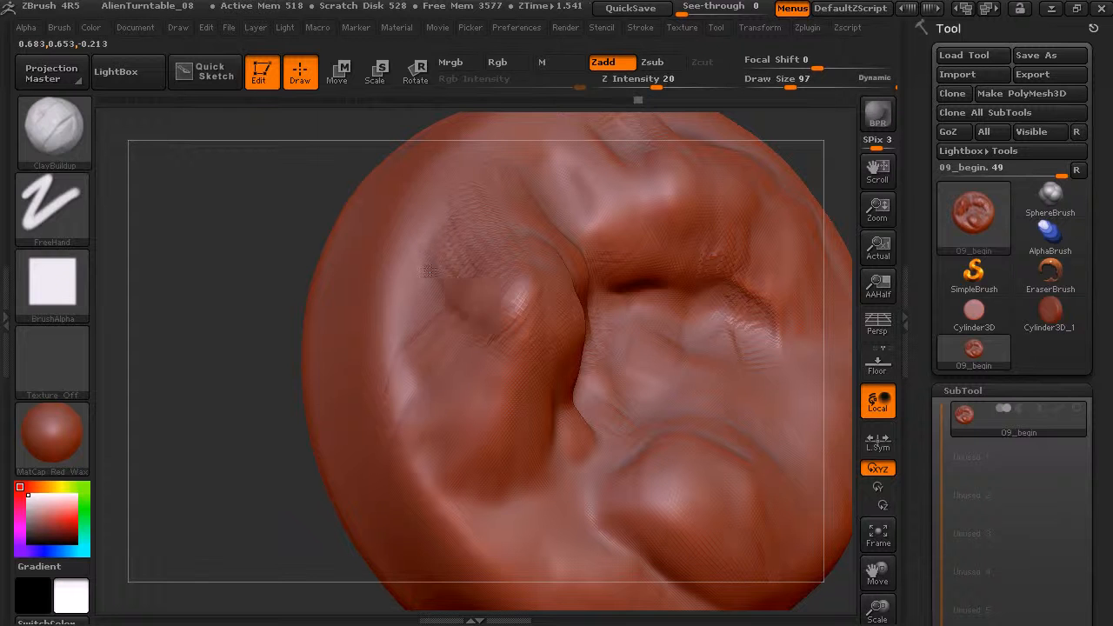
pyautogui.press('shift')
# Extend the tall peak's foot toward the front hill with clay strokes and smooth the transitions.
pyautogui.moveTo(300, 497); pyautogui.dragTo(307, 384)
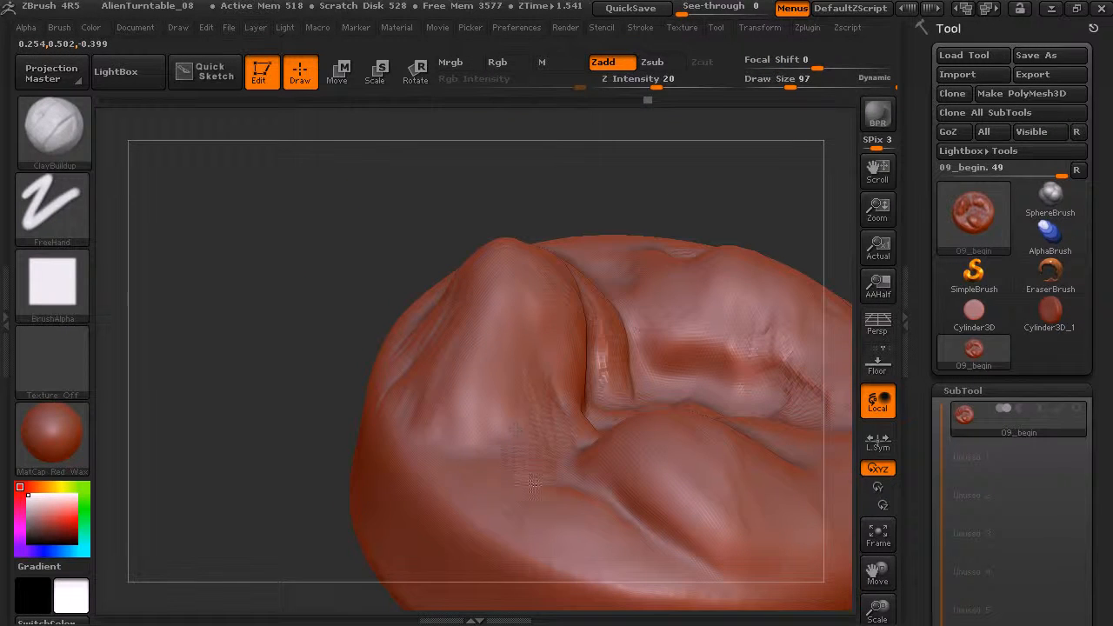
pyautogui.moveTo(550, 453)
pyautogui.keyDown('shift'); pyautogui.mouseDown()
pyautogui.moveTo(535, 356)
pyautogui.moveTo(552, 384)
pyautogui.mouseUp(); pyautogui.keyUp('shift')
pyautogui.moveTo(318, 353)
pyautogui.mouseDown()
pyautogui.moveTo(336, 443)
pyautogui.moveTo(369, 440)
pyautogui.mouseUp()
pyautogui.press('shift')
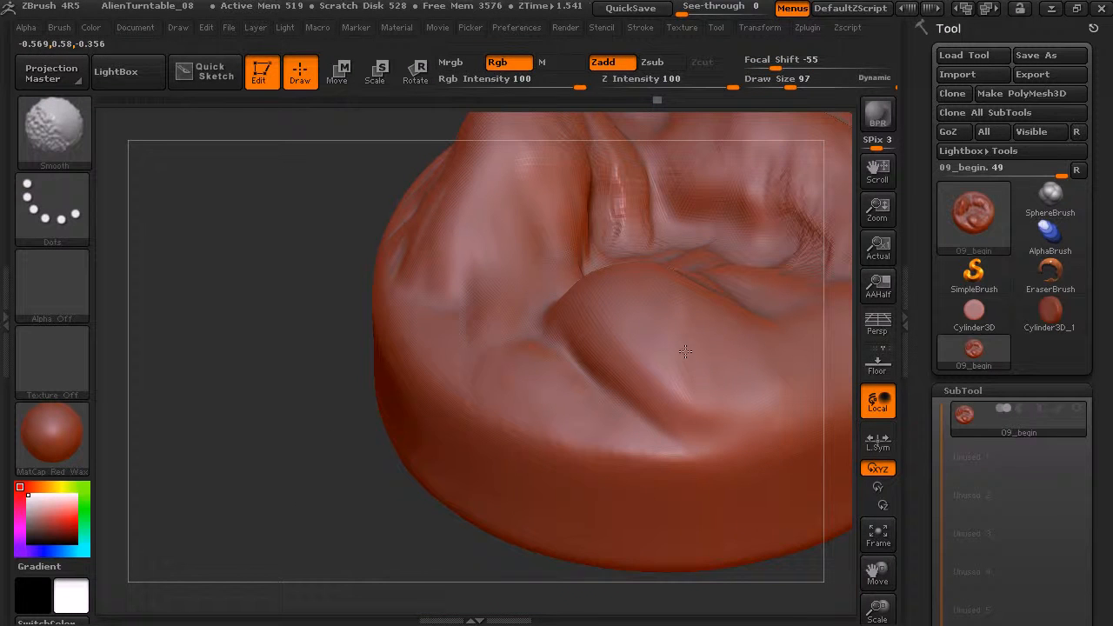
pyautogui.keyDown('alt'); pyautogui.moveTo(394, 477); pyautogui.dragTo(298, 501); pyautogui.keyUp('alt')
pyautogui.press('shift')
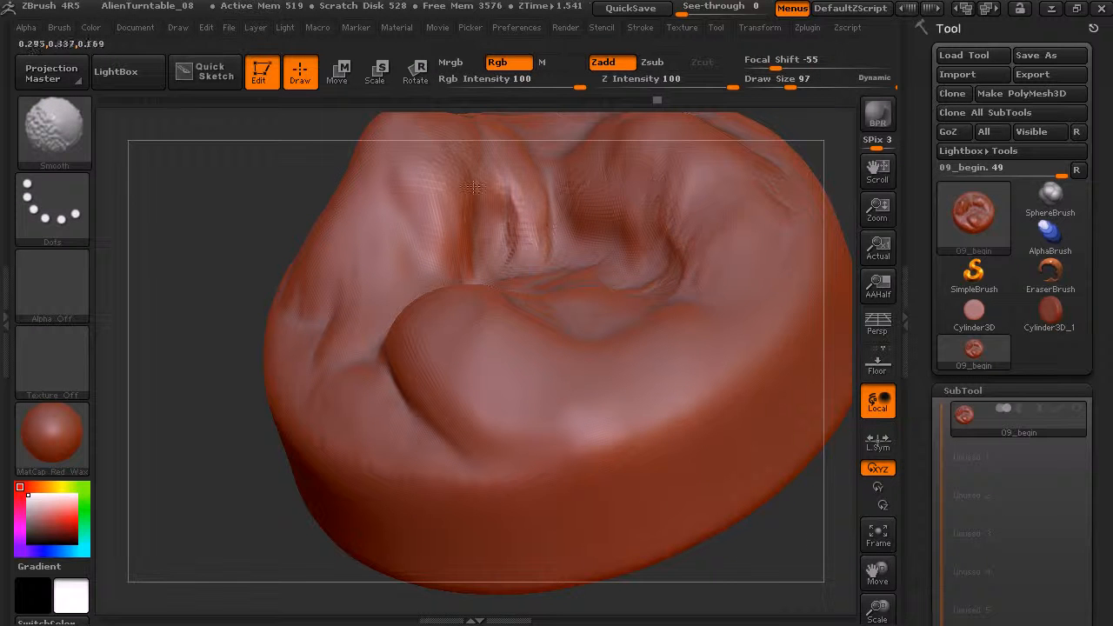
pyautogui.moveTo(246, 488)
pyautogui.mouseDown()
pyautogui.moveTo(324, 489)
pyautogui.moveTo(328, 467)
pyautogui.moveTo(295, 508)
pyautogui.moveTo(263, 406)
pyautogui.mouseUp()
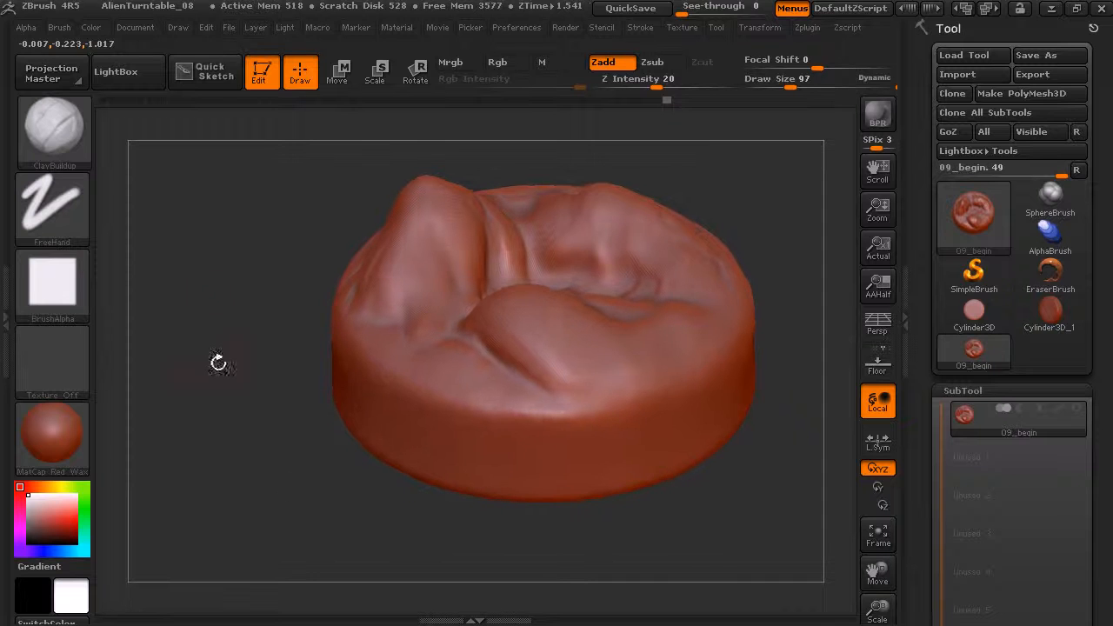
# Carve creases into the tall peak's slopes and along the rear hill's inner foot with the Dam_Standard brush.
pyautogui.click(66, 140)
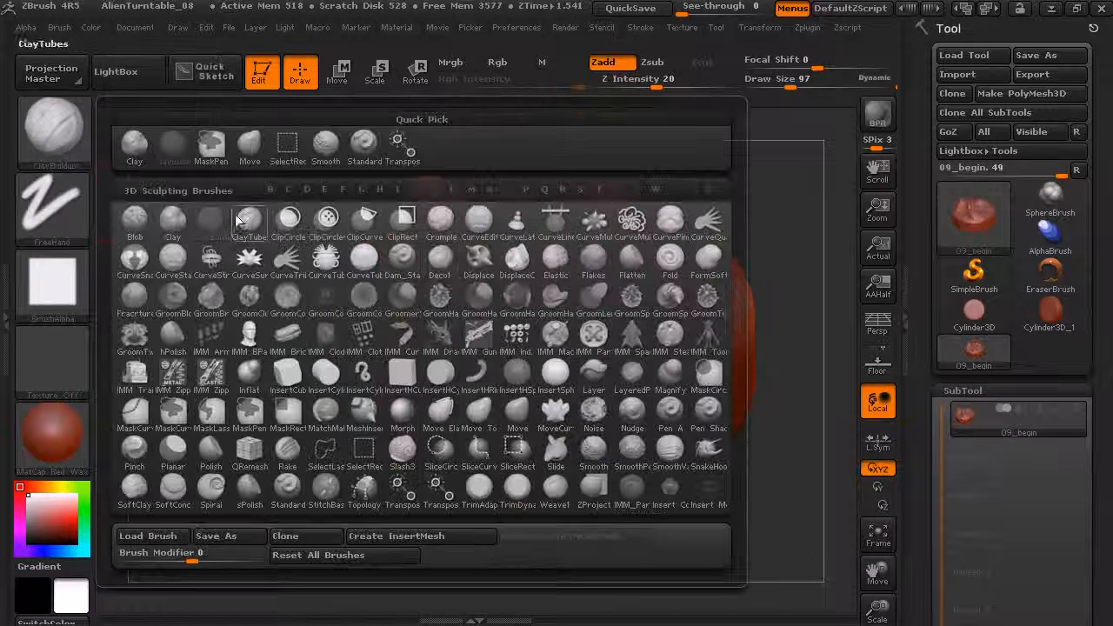
pyautogui.click(403, 271)
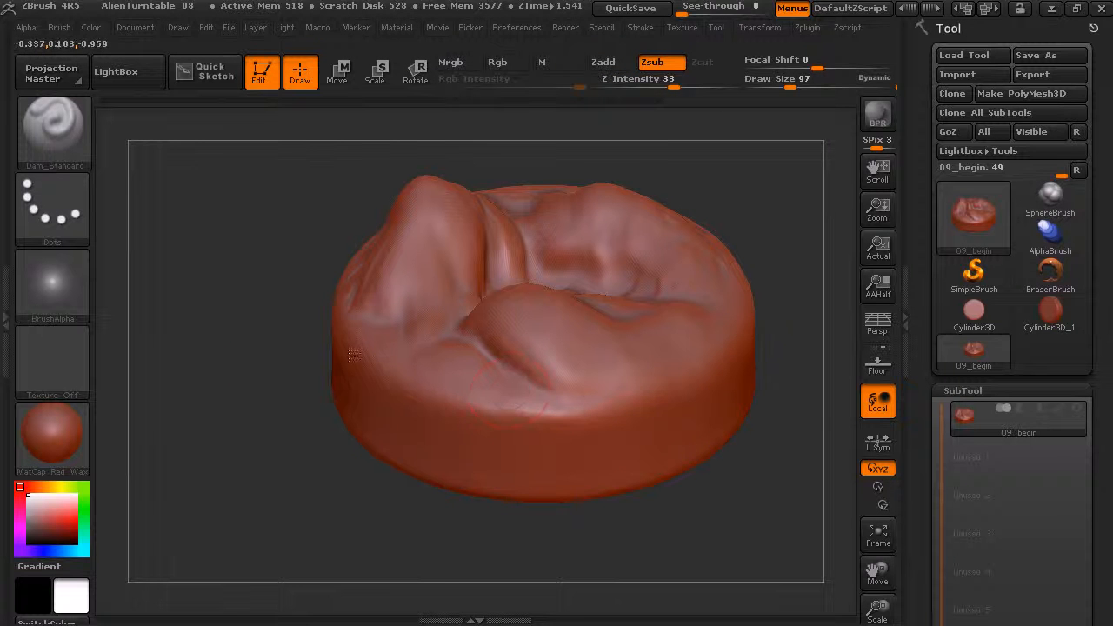
pyautogui.keyDown('alt'); pyautogui.moveTo(270, 355); pyautogui.dragTo(274, 365); pyautogui.keyUp('alt')
pyautogui.keyDown('alt'); pyautogui.moveTo(231, 438); pyautogui.dragTo(254, 426); pyautogui.keyUp('alt')
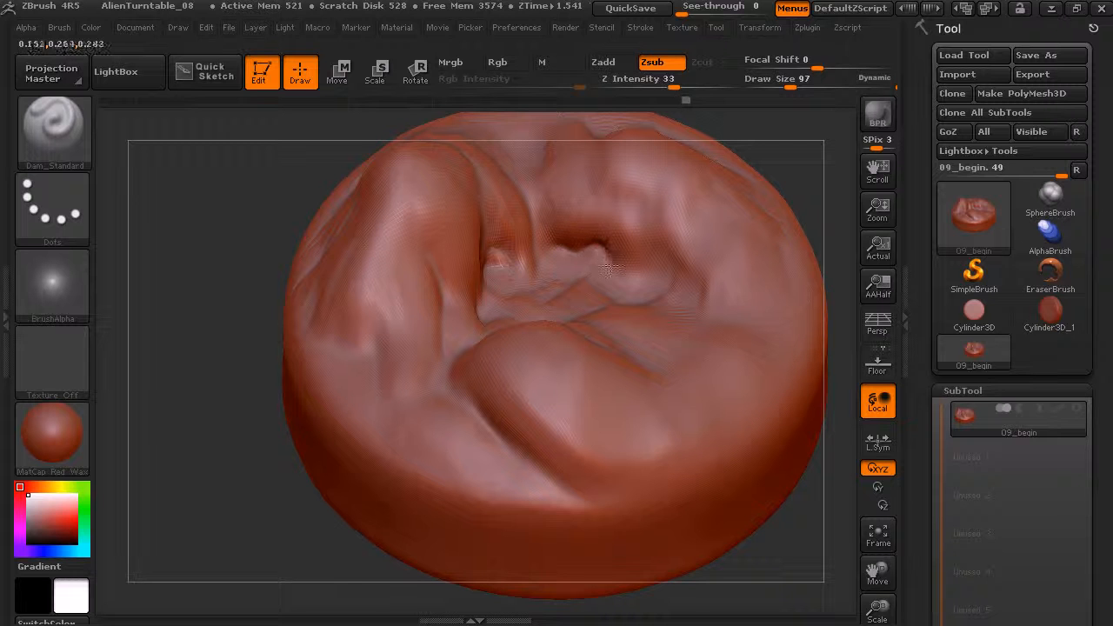
pyautogui.moveTo(617, 256); pyautogui.dragTo(698, 294)
pyautogui.moveTo(815, 165); pyautogui.dragTo(784, 215)
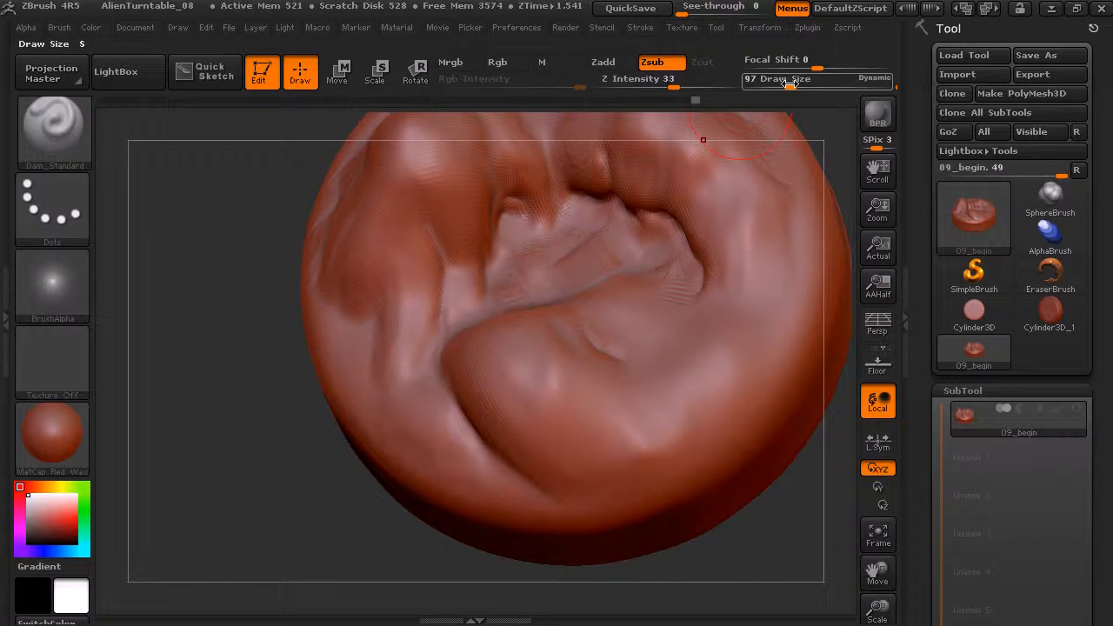
# Set the Draw Size to 192 and carve curved grooves across the basin between the hills.
pyautogui.moveTo(790, 87); pyautogui.dragTo(809, 87)
pyautogui.moveTo(641, 346)
pyautogui.mouseDown()
pyautogui.moveTo(681, 292)
pyautogui.moveTo(640, 217)
pyautogui.mouseUp()
pyautogui.moveTo(586, 311)
pyautogui.mouseDown()
pyautogui.moveTo(646, 311)
pyautogui.moveTo(606, 216)
pyautogui.moveTo(631, 304)
pyautogui.mouseUp()
pyautogui.moveTo(600, 228)
pyautogui.keyDown('shift'); pyautogui.mouseDown()
pyautogui.moveTo(549, 233)
pyautogui.moveTo(668, 250)
pyautogui.moveTo(606, 248)
pyautogui.mouseUp(); pyautogui.keyUp('shift')
pyautogui.moveTo(495, 314)
pyautogui.keyDown('shift'); pyautogui.mouseDown()
pyautogui.moveTo(514, 298)
pyautogui.moveTo(556, 319)
pyautogui.mouseUp(); pyautogui.keyUp('shift')
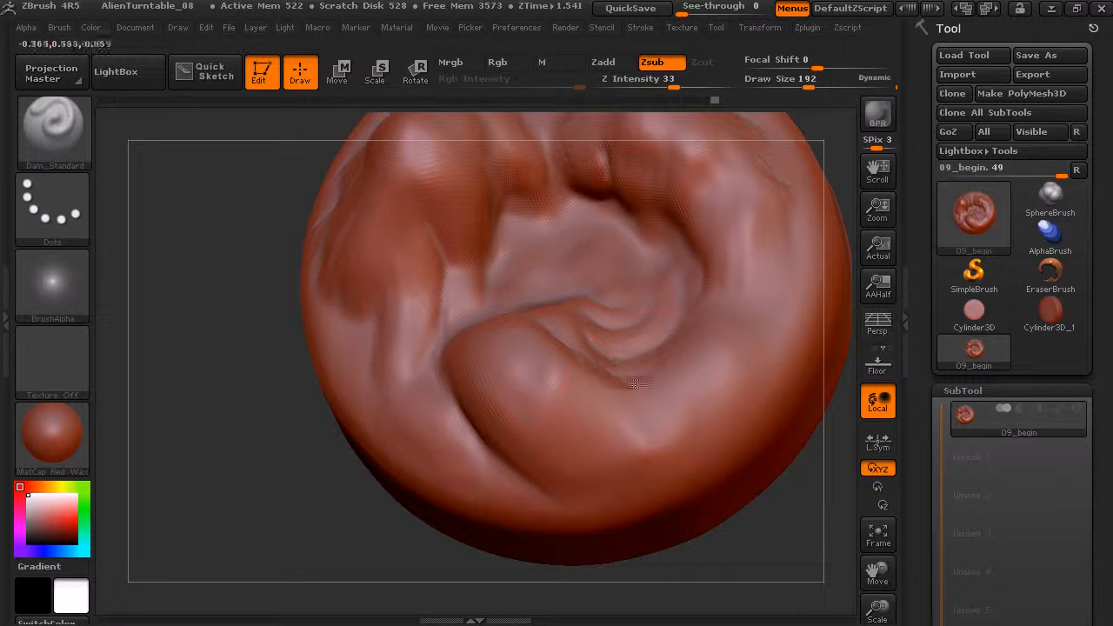
# Carve creases along the front hill's outer foot and up the tall peak's front slope.
pyautogui.moveTo(397, 527)
pyautogui.mouseDown()
pyautogui.moveTo(449, 357)
pyautogui.moveTo(604, 465)
pyautogui.mouseUp()
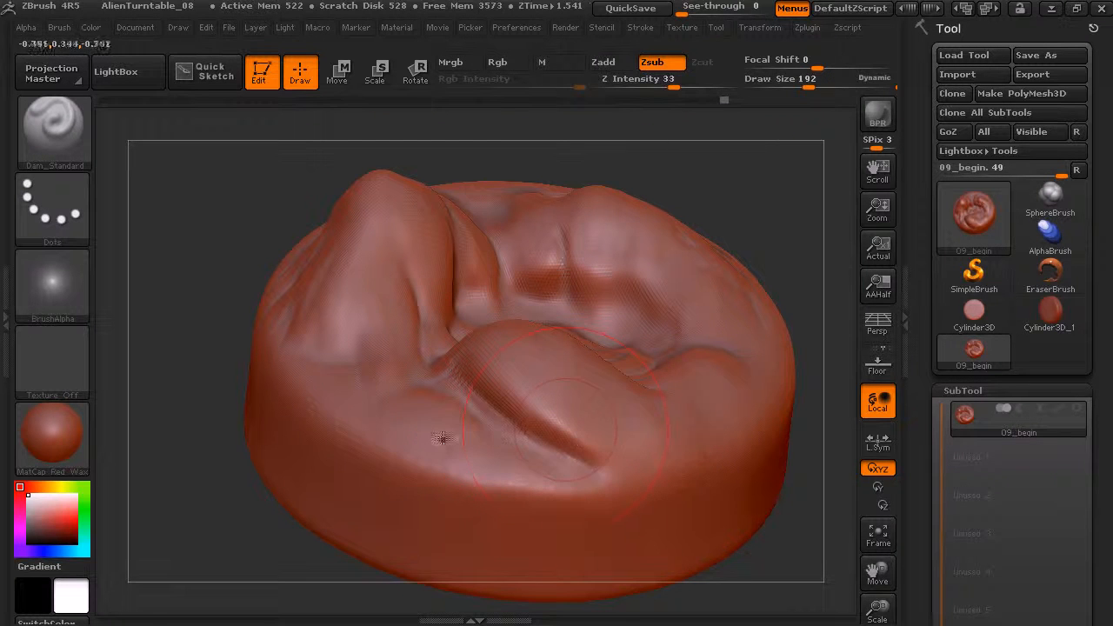
pyautogui.moveTo(360, 339); pyautogui.dragTo(363, 261)
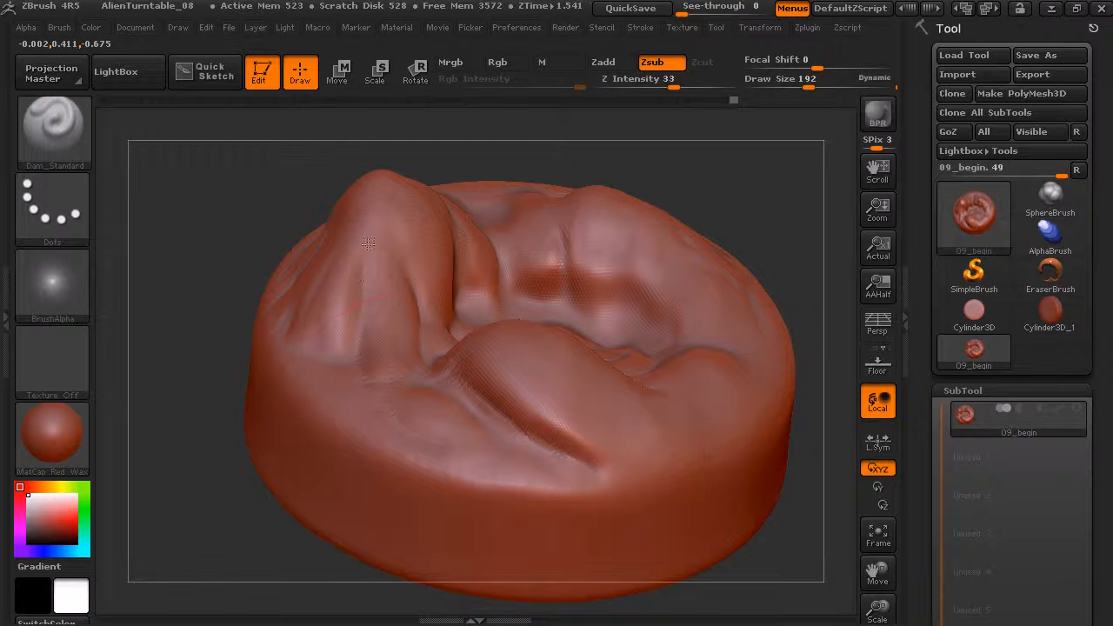
pyautogui.moveTo(728, 192)
pyautogui.mouseDown()
pyautogui.moveTo(800, 187)
pyautogui.moveTo(670, 179)
pyautogui.mouseUp()
# Flatten the front hill's top and the tall peak's surfaces with the Polish brush at Draw Size 136.
pyautogui.click(82, 154)
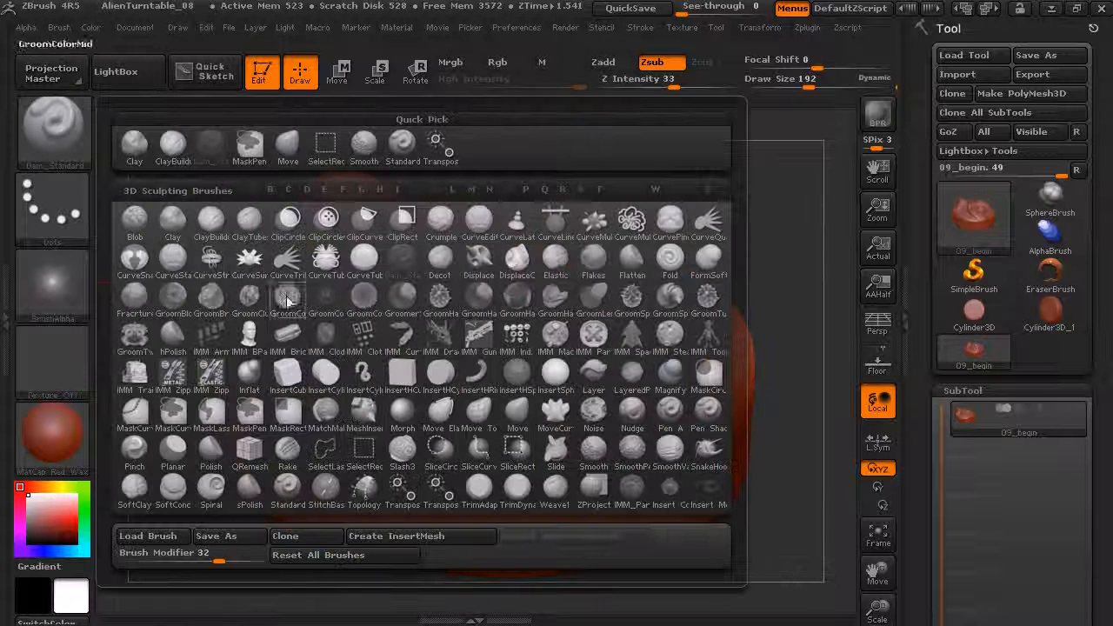
pyautogui.click(228, 464)
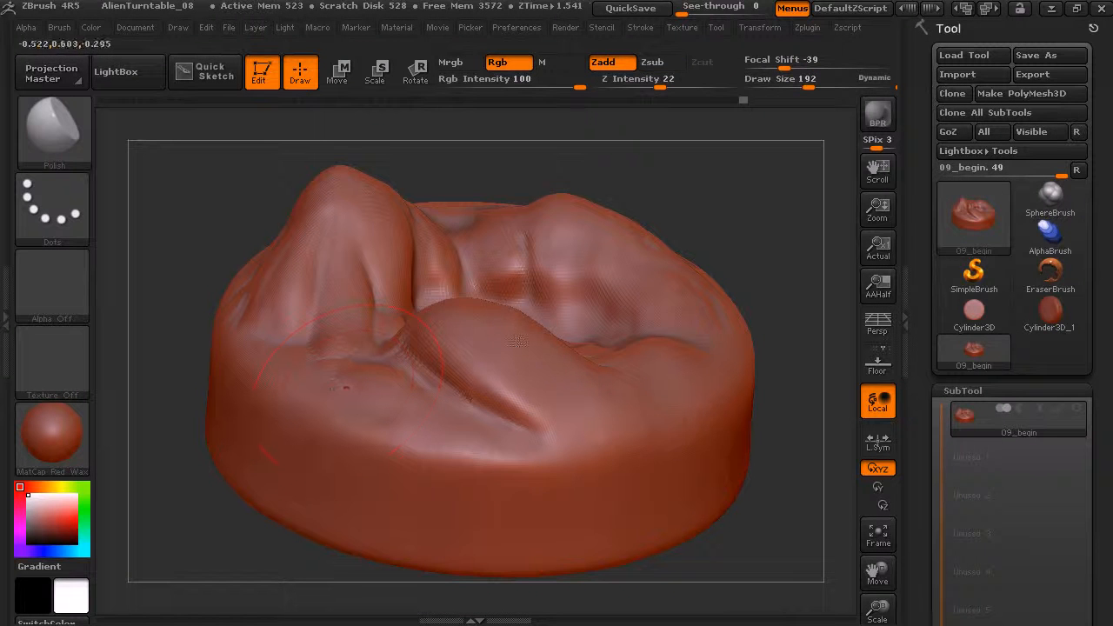
pyautogui.moveTo(809, 82); pyautogui.dragTo(799, 83)
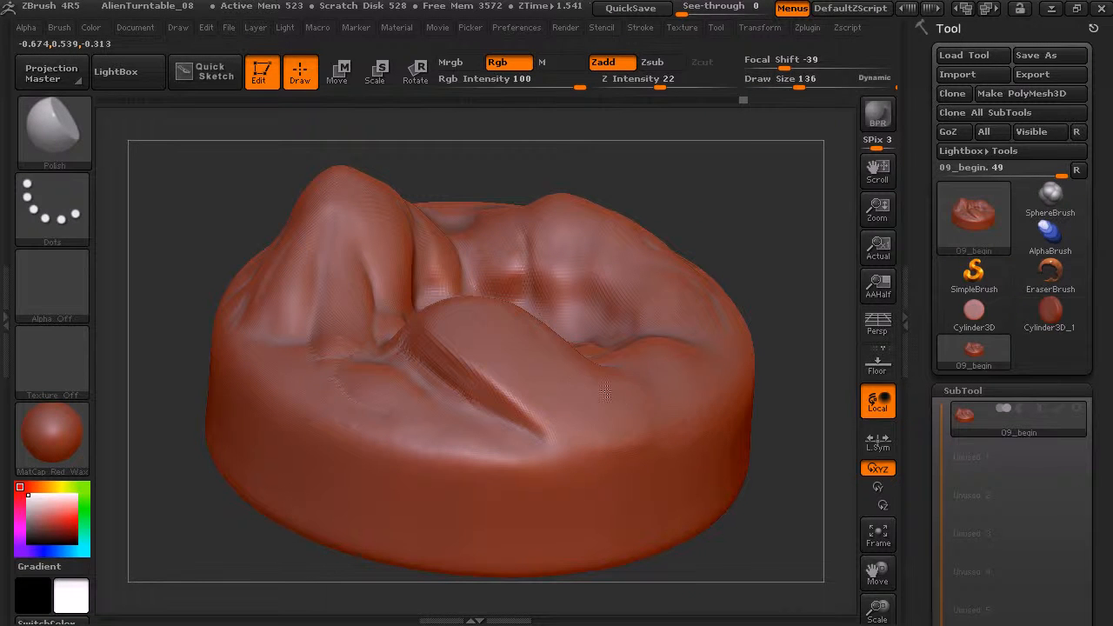
pyautogui.moveTo(742, 218)
pyautogui.mouseDown()
pyautogui.moveTo(738, 186)
pyautogui.moveTo(597, 298)
pyautogui.mouseUp()
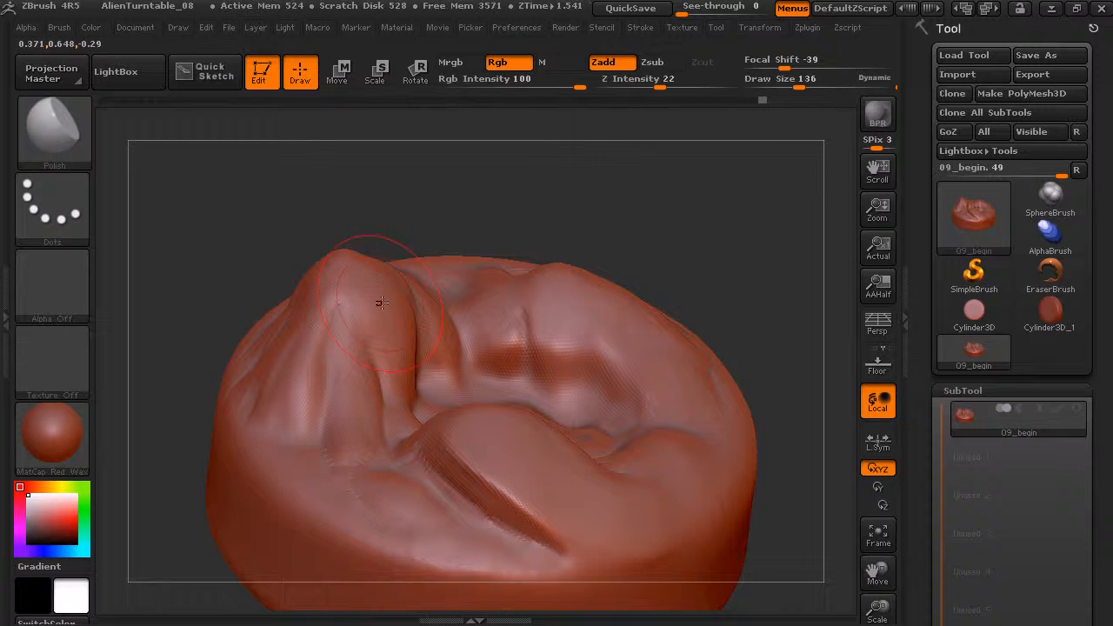
pyautogui.moveTo(382, 313); pyautogui.dragTo(384, 323)
pyautogui.moveTo(425, 229); pyautogui.dragTo(431, 193)
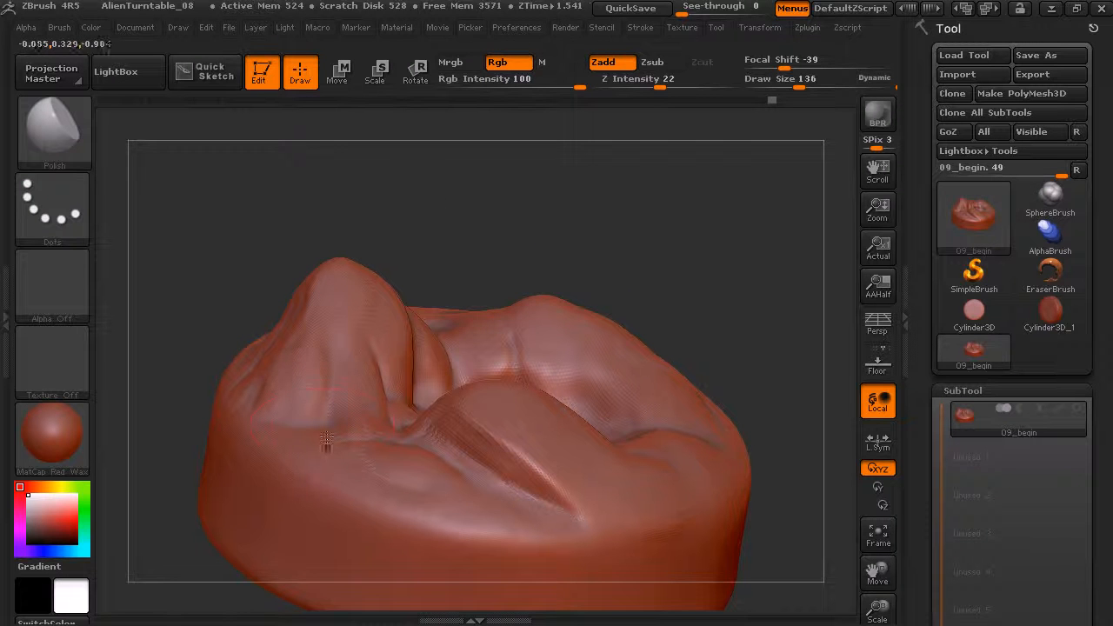
pyautogui.moveTo(693, 205)
pyautogui.mouseDown()
pyautogui.moveTo(603, 229)
pyautogui.moveTo(688, 186)
pyautogui.moveTo(553, 245)
pyautogui.mouseUp()
# Reshape the front hill's outer edge and the tall peak's foot with the Move brush at Z Intensity 33 and Draw Size 197.
pyautogui.click(58, 132)
pyautogui.press('m')
pyautogui.press('v')
pyautogui.click(706, 83)
pyautogui.moveTo(706, 84); pyautogui.dragTo(672, 88)
pyautogui.moveTo(800, 84); pyautogui.dragTo(810, 86)
pyautogui.keyDown('alt'); pyautogui.moveTo(523, 484); pyautogui.dragTo(451, 436, button='right'); pyautogui.keyUp('alt')
pyautogui.moveTo(452, 436)
pyautogui.mouseDown()
pyautogui.moveTo(469, 429)
pyautogui.moveTo(414, 384)
pyautogui.mouseUp()
pyautogui.moveTo(346, 458); pyautogui.dragTo(310, 429)
pyautogui.moveTo(339, 480); pyautogui.dragTo(327, 477)
pyautogui.moveTo(464, 432); pyautogui.dragTo(472, 438)
# Adjust the silhouettes of the tall peak and the surrounding hills with the Move brush from several angles.
pyautogui.moveTo(808, 244); pyautogui.dragTo(750, 281)
pyautogui.moveTo(670, 340); pyautogui.dragTo(550, 355)
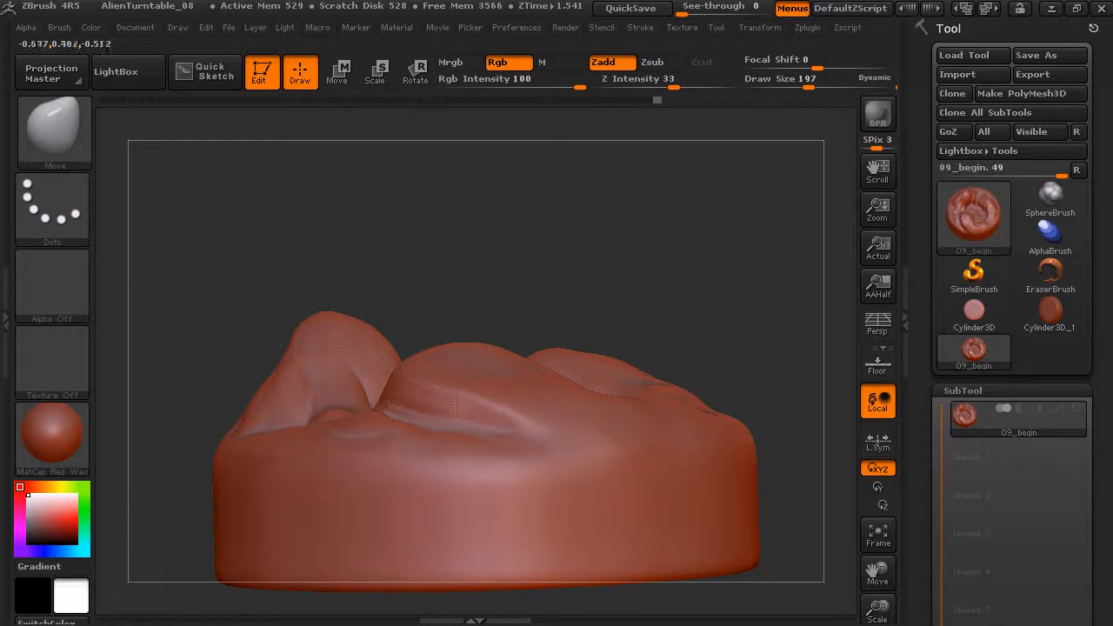
pyautogui.moveTo(494, 309)
pyautogui.mouseDown()
pyautogui.moveTo(507, 290)
pyautogui.moveTo(423, 270)
pyautogui.moveTo(414, 257)
pyautogui.mouseUp()
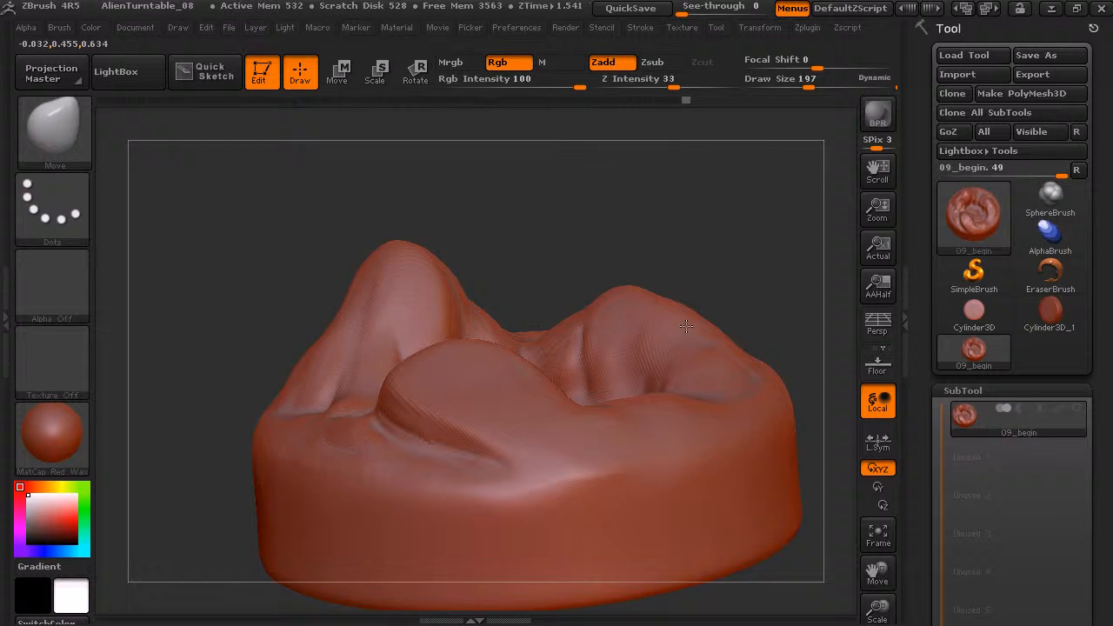
pyautogui.moveTo(739, 241); pyautogui.dragTo(715, 338)
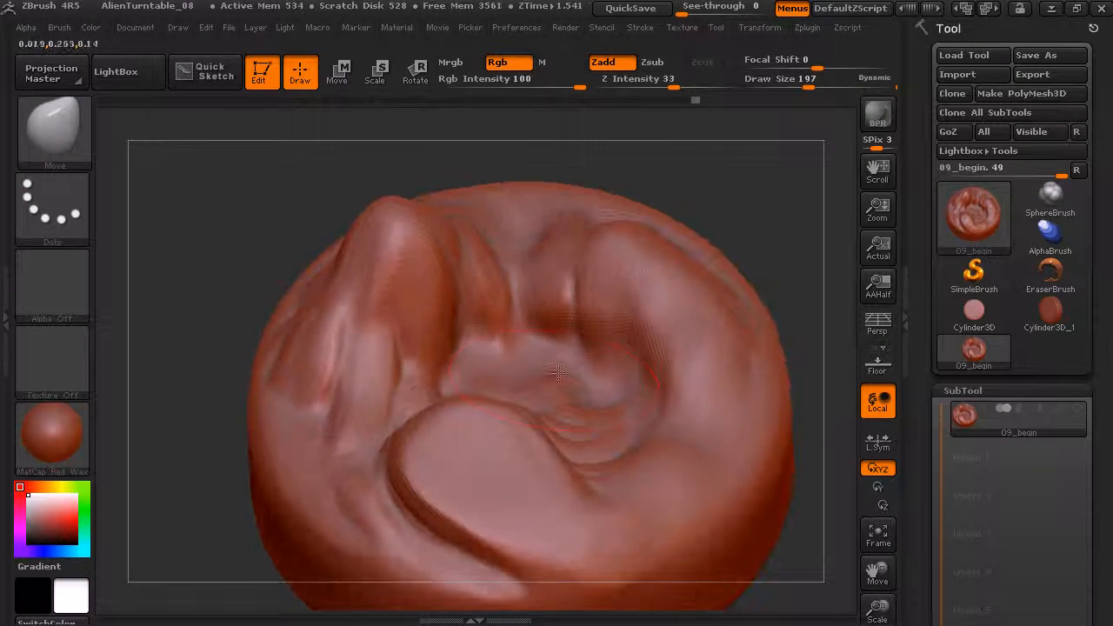
pyautogui.moveTo(759, 228)
pyautogui.mouseDown()
pyautogui.moveTo(652, 158)
pyautogui.moveTo(716, 179)
pyautogui.moveTo(693, 253)
pyautogui.moveTo(701, 265)
pyautogui.moveTo(729, 266)
pyautogui.moveTo(728, 251)
pyautogui.moveTo(735, 273)
pyautogui.moveTo(795, 278)
pyautogui.moveTo(772, 235)
pyautogui.moveTo(739, 254)
pyautogui.mouseUp()
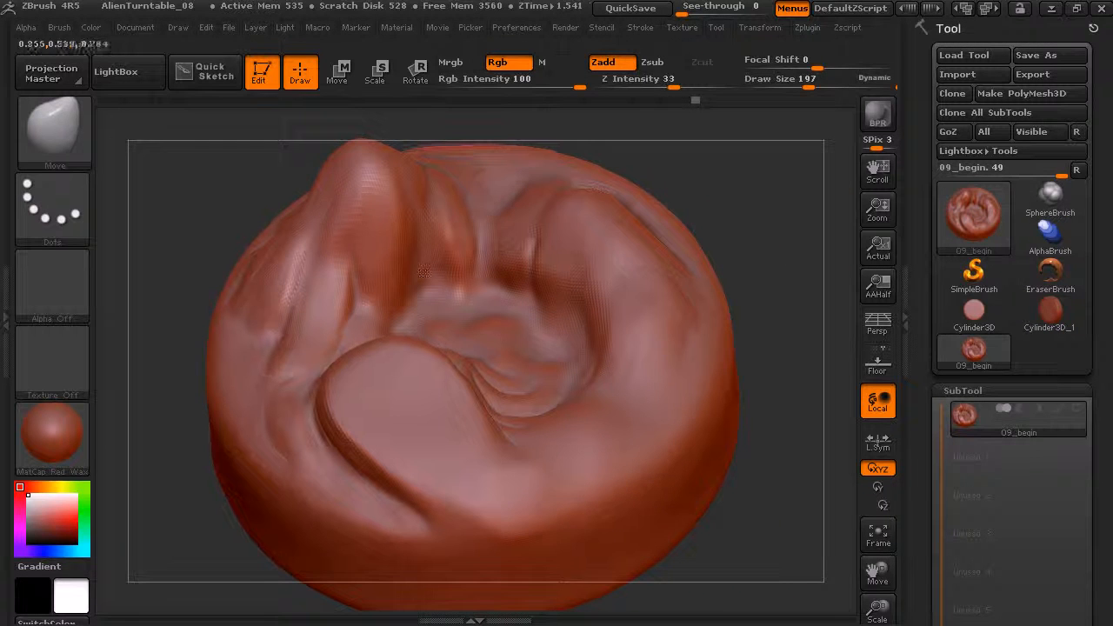
# Switch to the Standard brush and smooth the creases on the tall peak's outer slope.
pyautogui.click(68, 141)
pyautogui.press('s')
pyautogui.press('t')
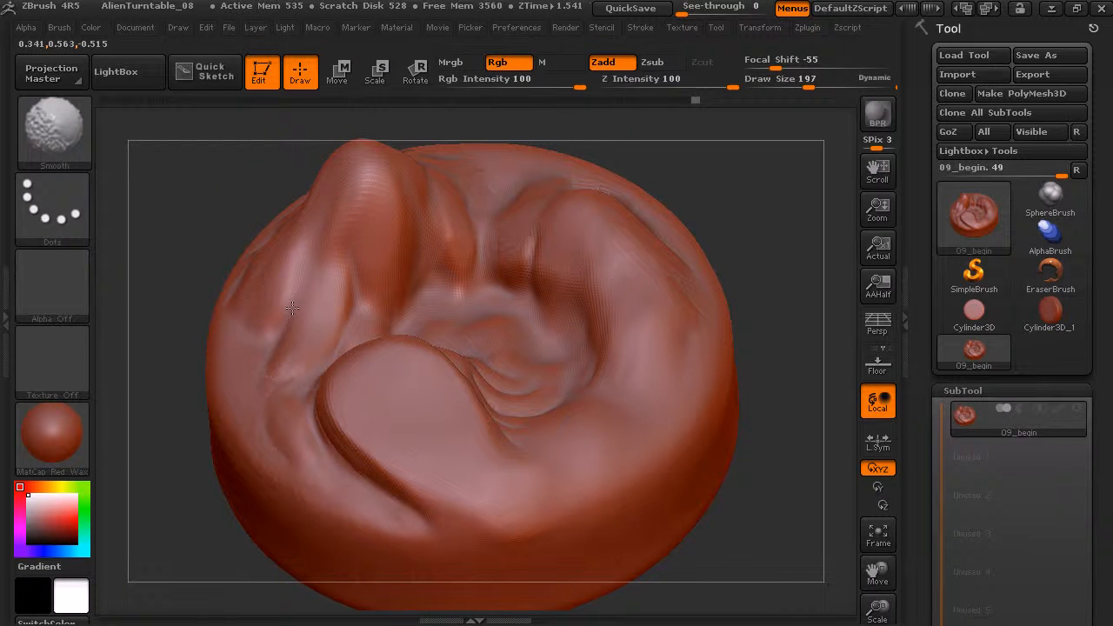
pyautogui.moveTo(757, 232)
pyautogui.mouseDown()
pyautogui.moveTo(674, 228)
pyautogui.moveTo(720, 207)
pyautogui.mouseUp()
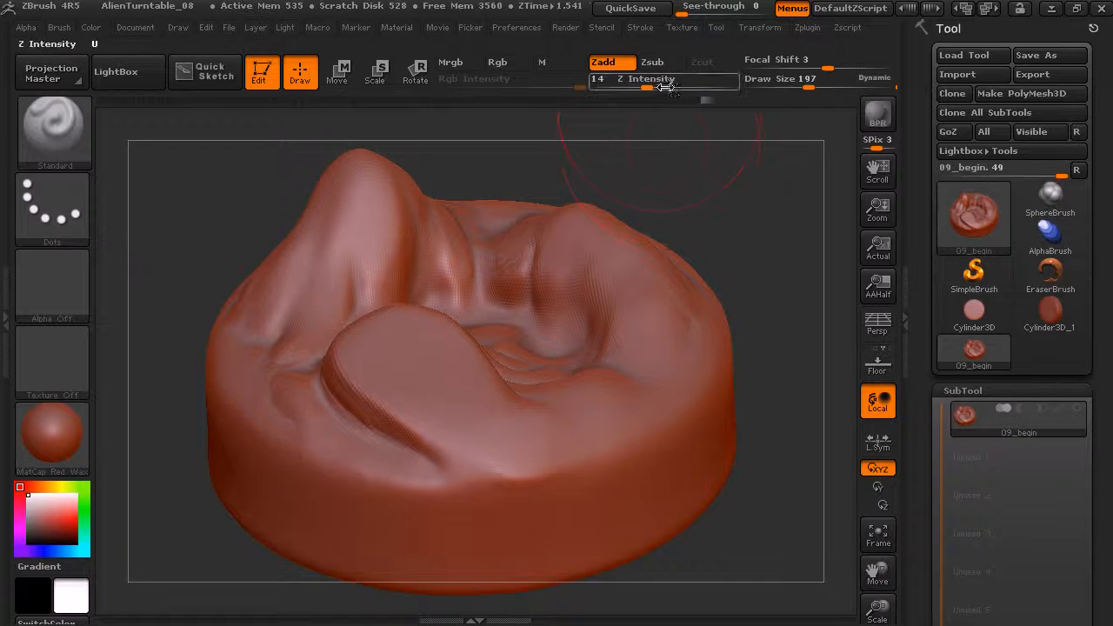
pyautogui.click(56, 117)
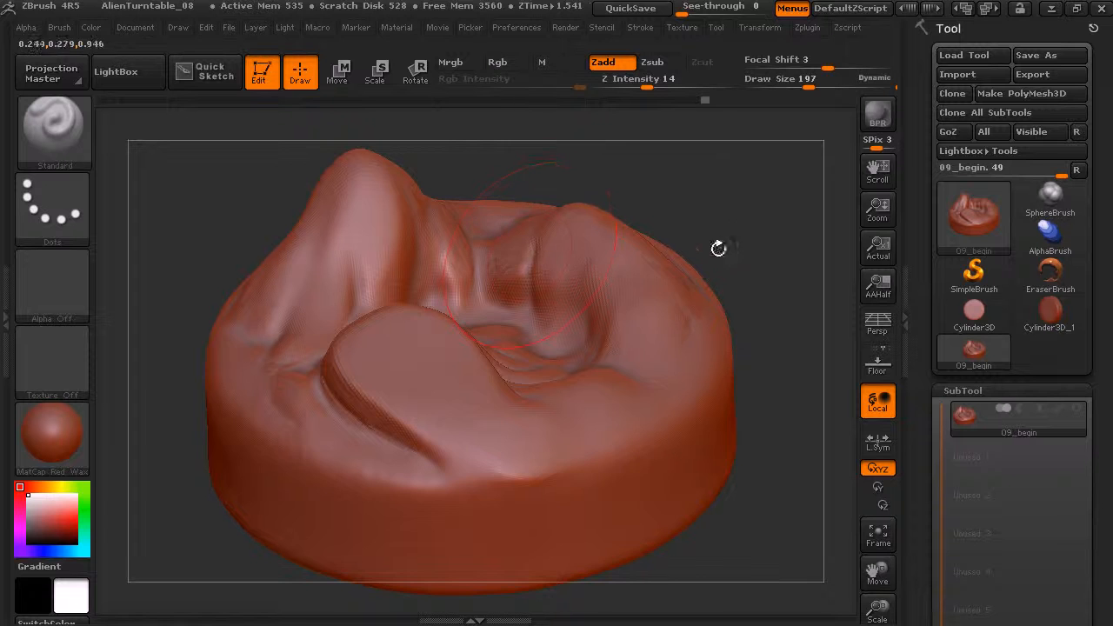
pyautogui.moveTo(715, 249); pyautogui.dragTo(710, 234)
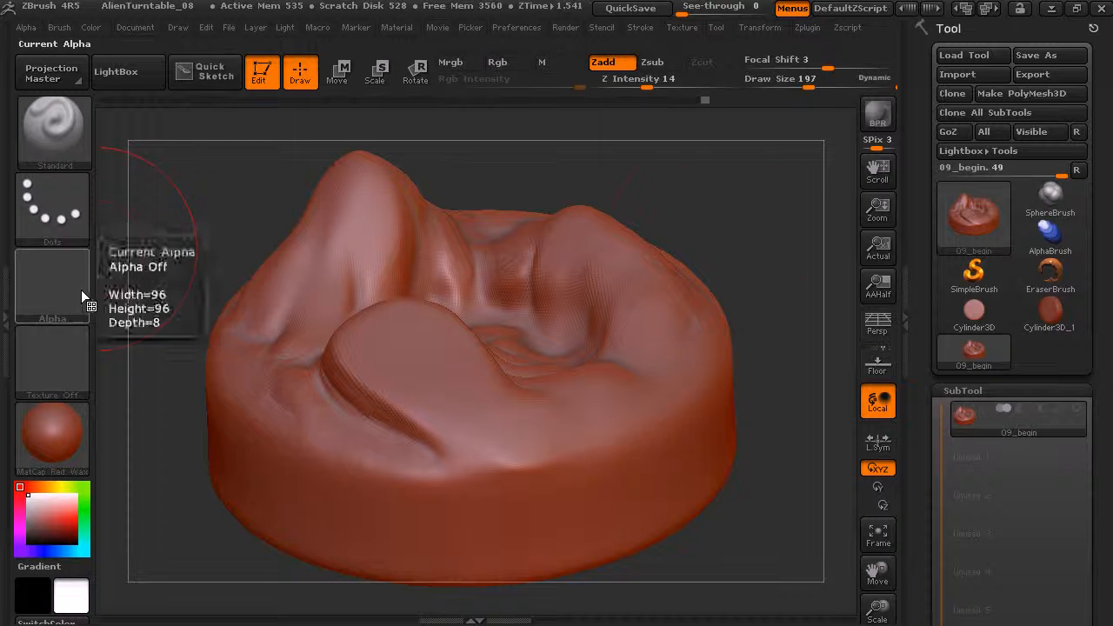
pyautogui.moveTo(708, 217)
pyautogui.mouseDown()
pyautogui.moveTo(714, 238)
pyautogui.moveTo(701, 228)
pyautogui.moveTo(687, 239)
pyautogui.moveTo(704, 229)
pyautogui.moveTo(709, 277)
pyautogui.mouseUp()
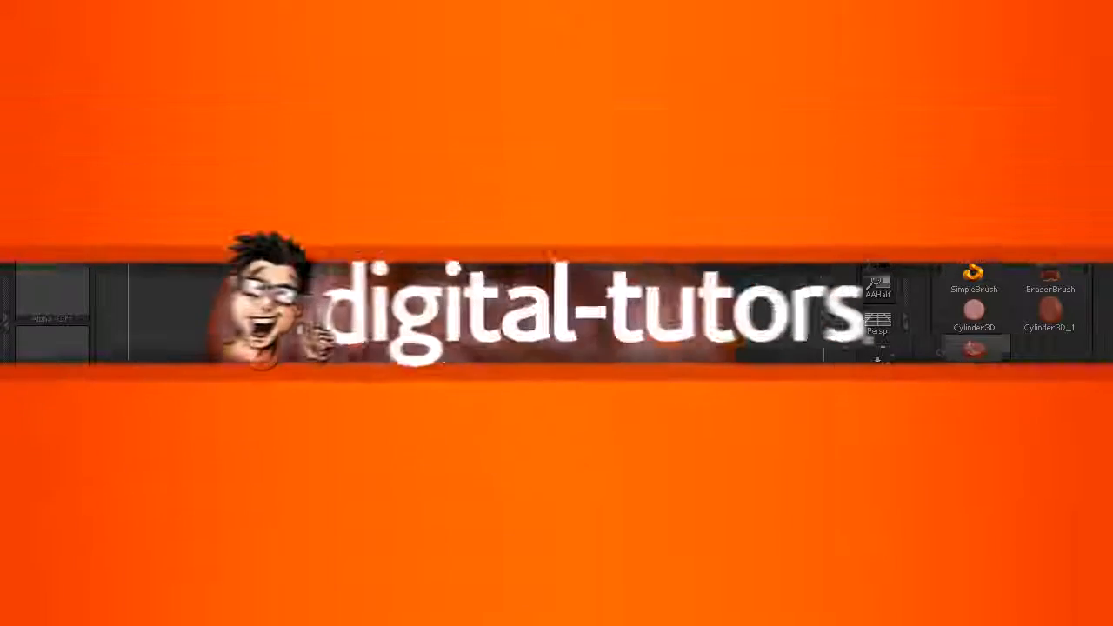